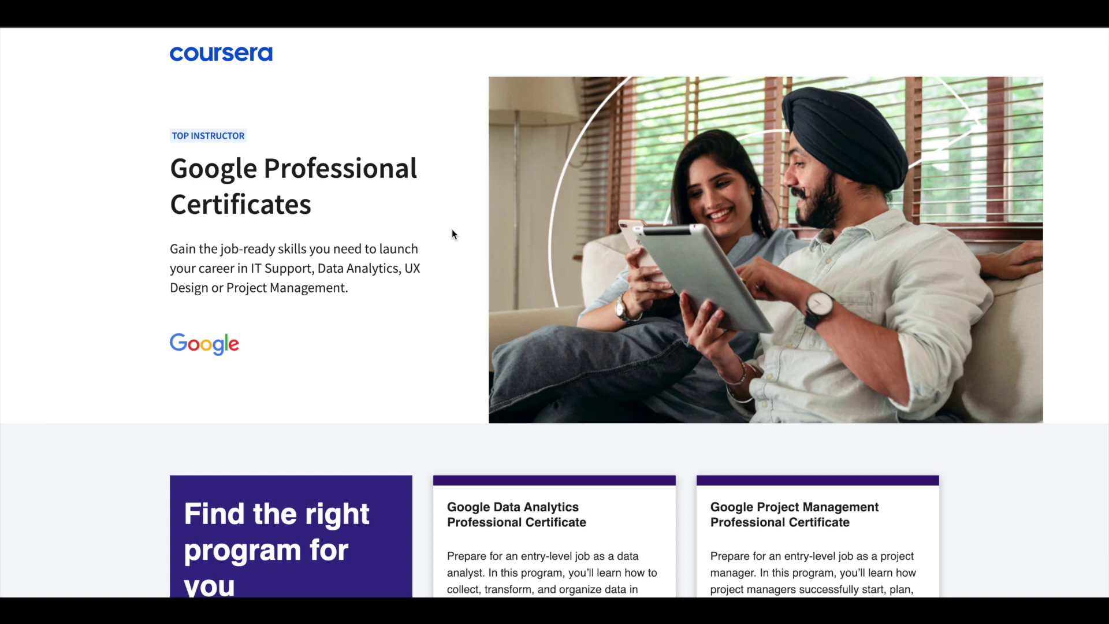
pyautogui.scroll(-2, 452, 233)
pyautogui.scroll(-2, 452, 233)
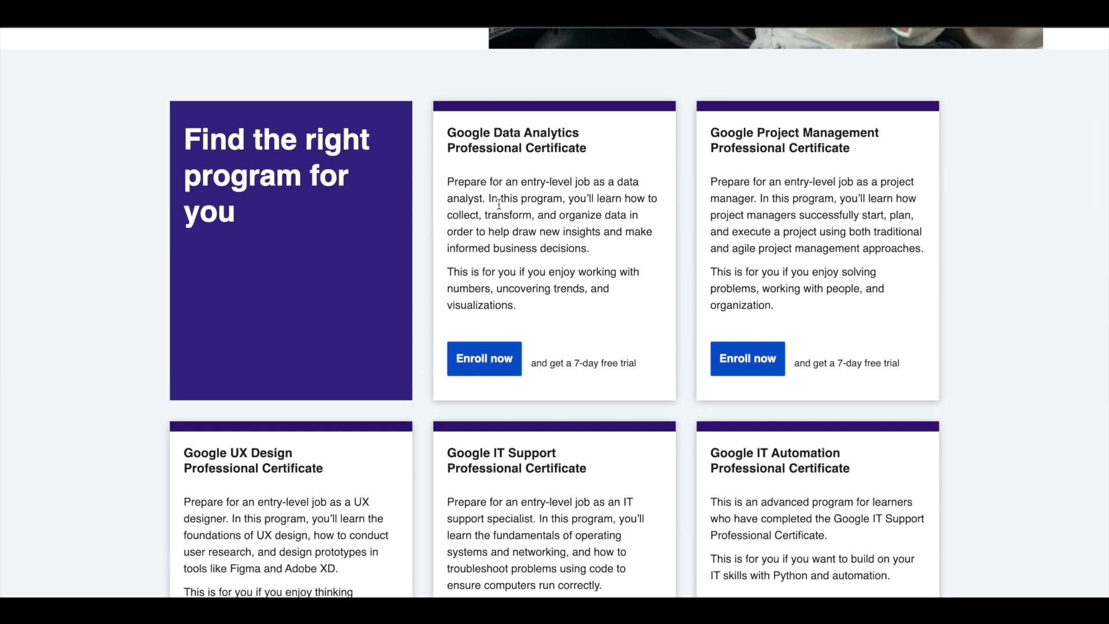
pyautogui.scroll(-2, 498, 203)
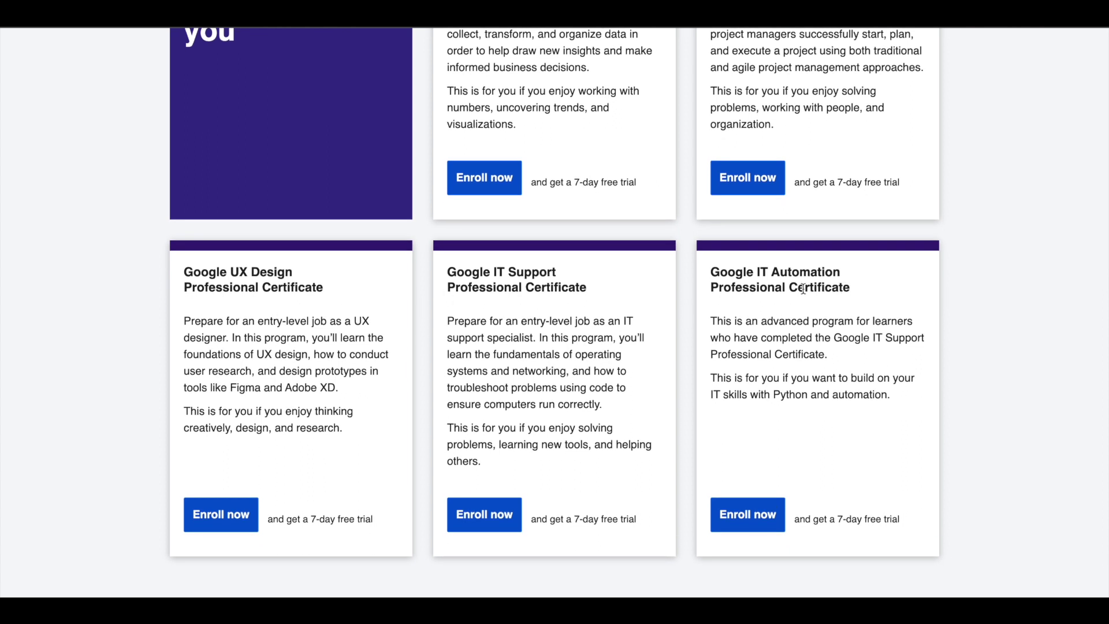
pyautogui.scroll(3, 803, 290)
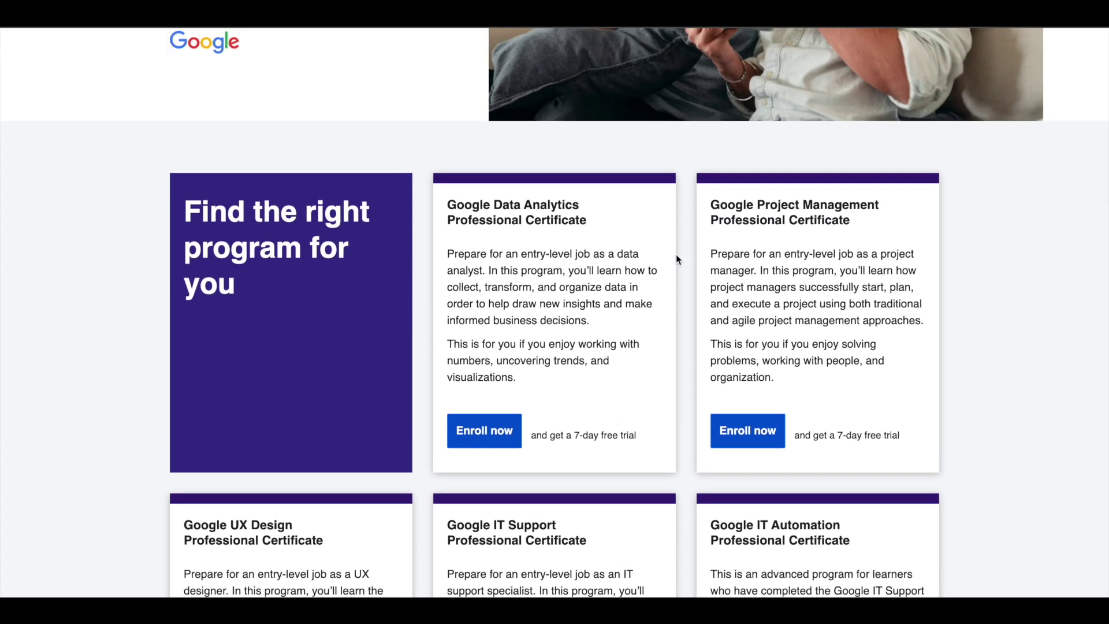
pyautogui.scroll(3, 677, 258)
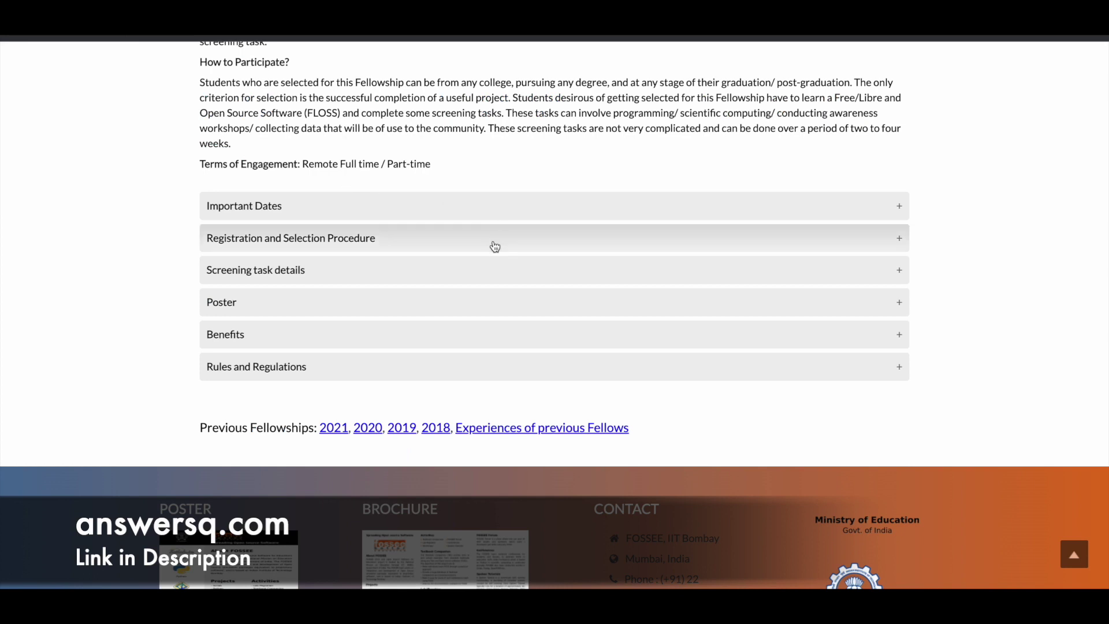
# Step: Expand the Registration and Selection Procedure section on the FOSSEE fellowship page
pyautogui.click(494, 246)
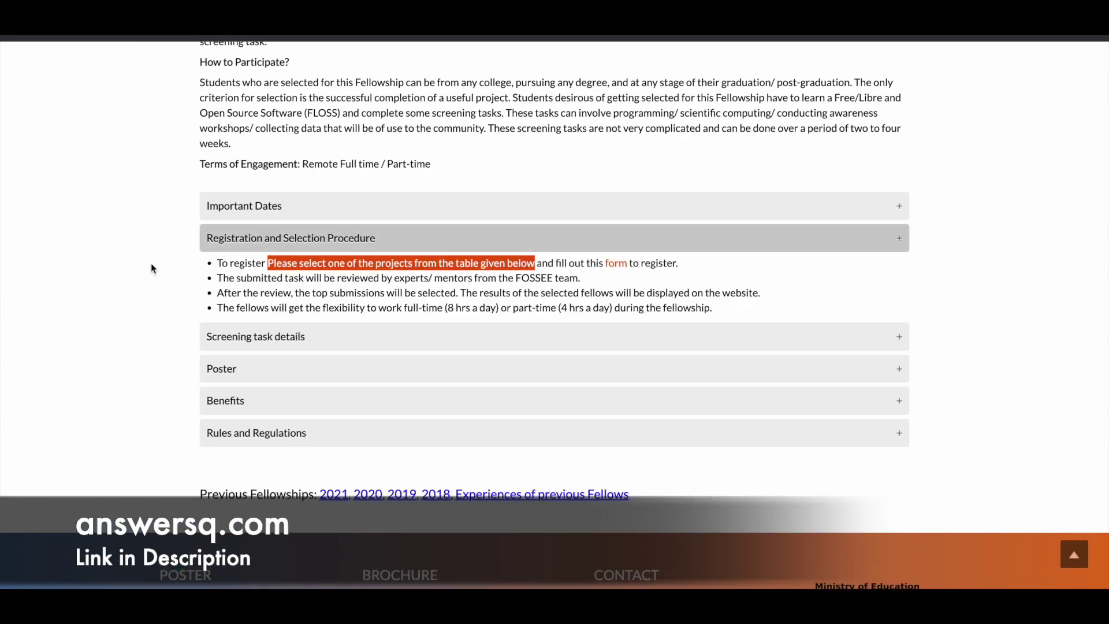
# Step: Clear the highlight on the registration instruction text
pyautogui.click(217, 271)
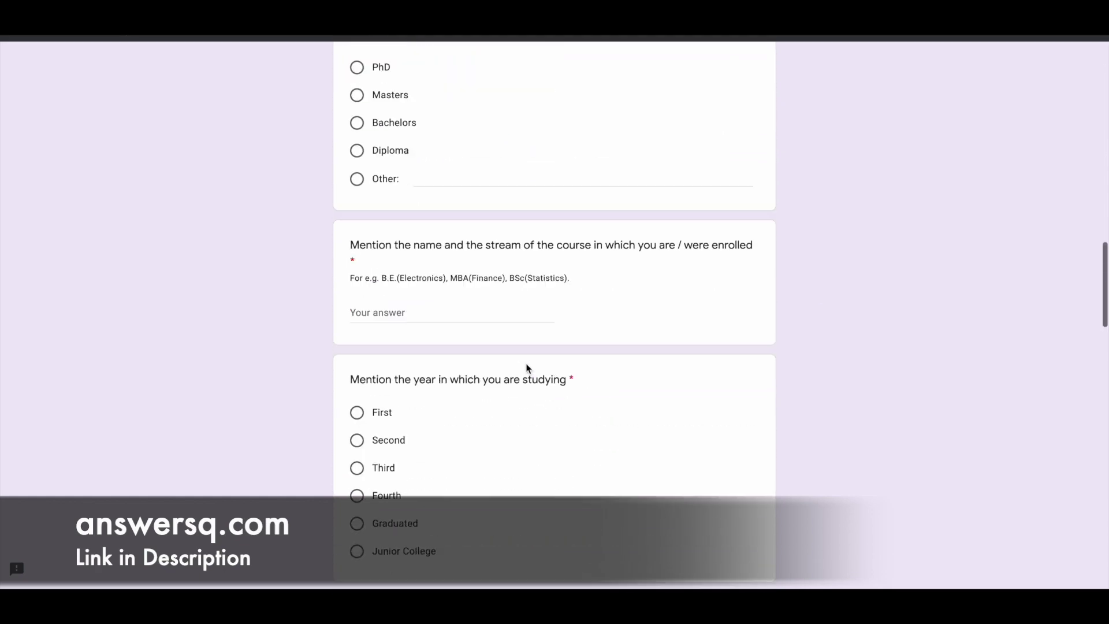
pyautogui.scroll(-4, 526, 368)
pyautogui.scroll(-1, 526, 368)
pyautogui.scroll(-3, 526, 368)
pyautogui.scroll(-1, 526, 363)
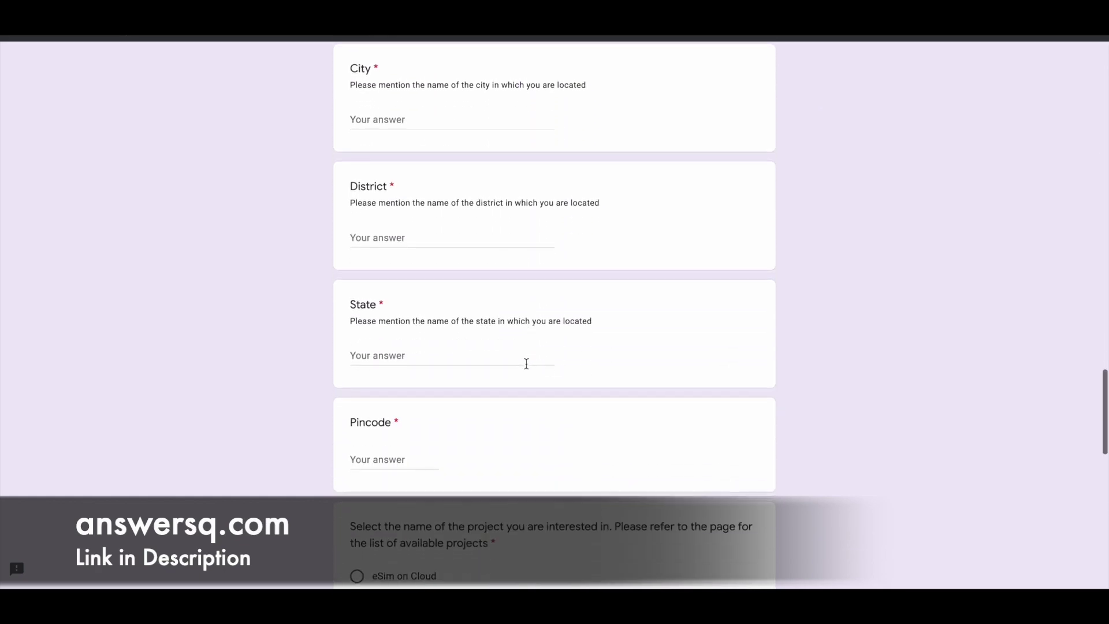
pyautogui.scroll(-1, 526, 362)
pyautogui.scroll(-2, 525, 364)
pyautogui.scroll(-1, 527, 367)
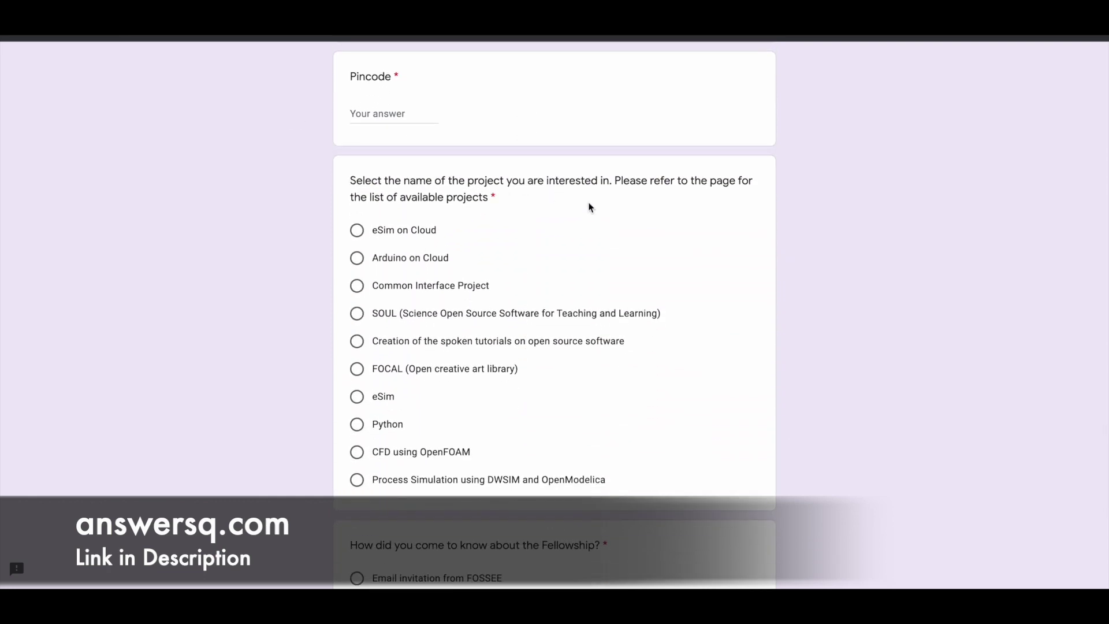
pyautogui.scroll(-1, 583, 204)
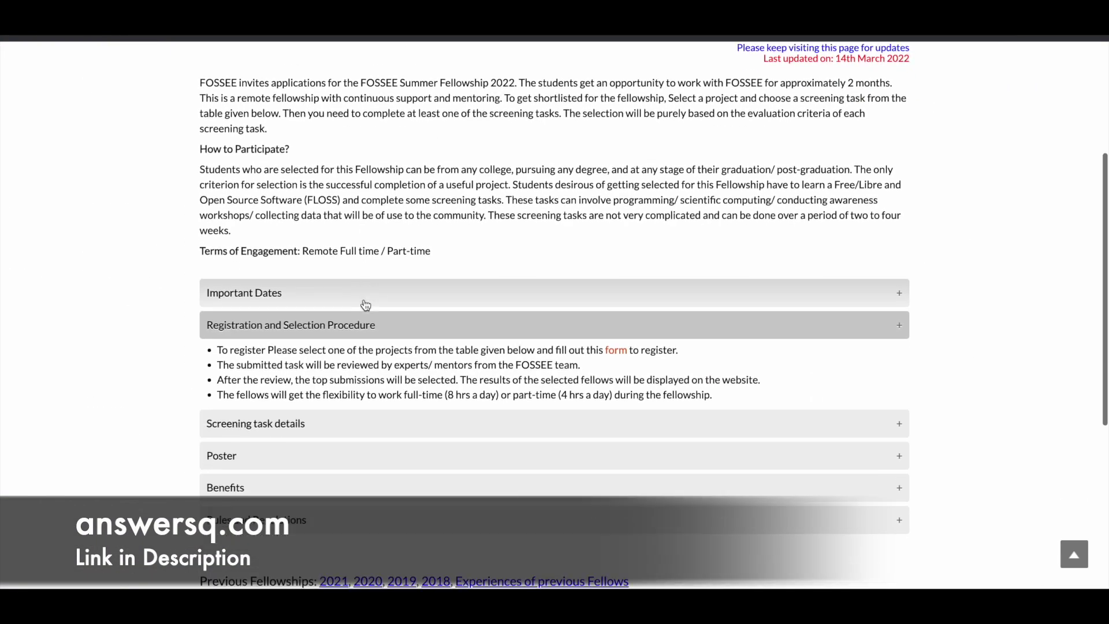
# Step: Expand Screening task details and compare its project table with the form's project list
pyautogui.click(319, 400)
pyautogui.scroll(-2, 107, 388)
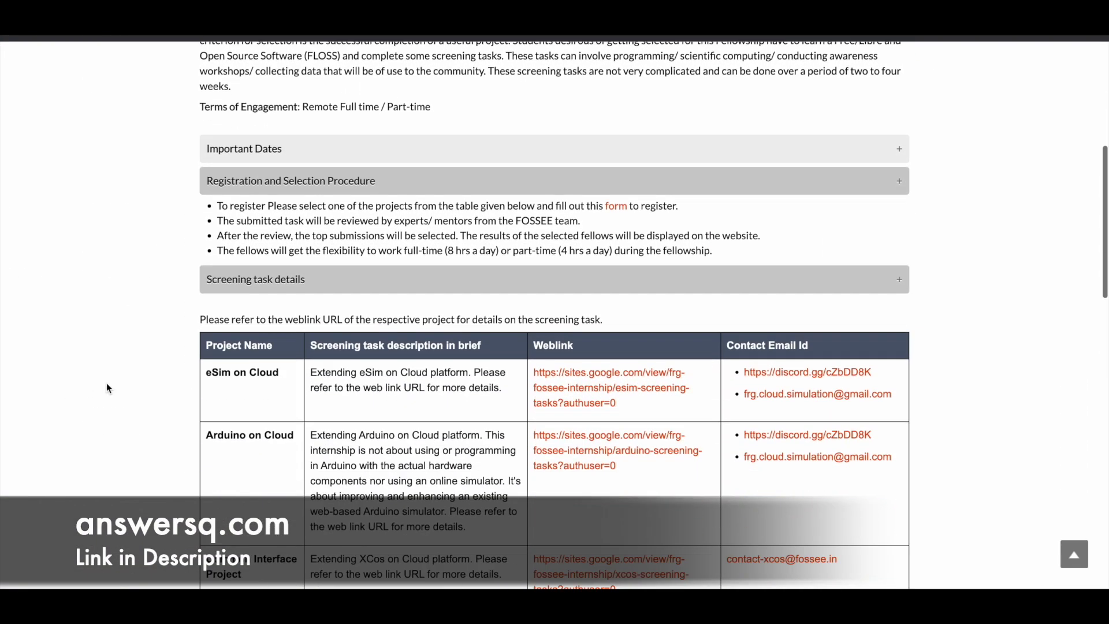
pyautogui.scroll(-2, 107, 388)
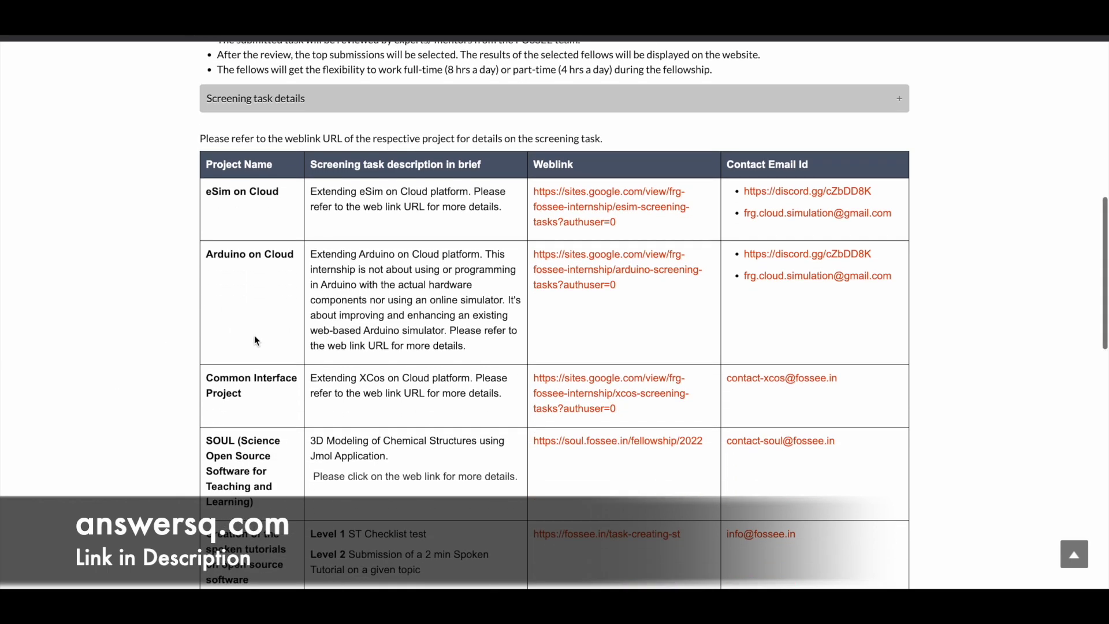
pyautogui.scroll(-1, 254, 338)
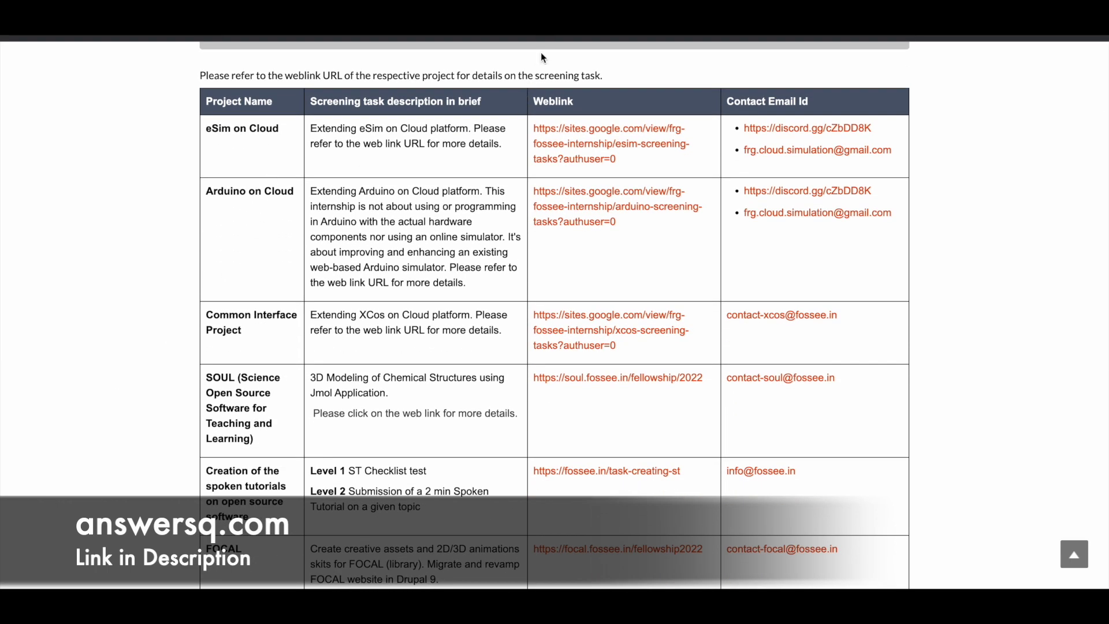
pyautogui.click(519, 35)
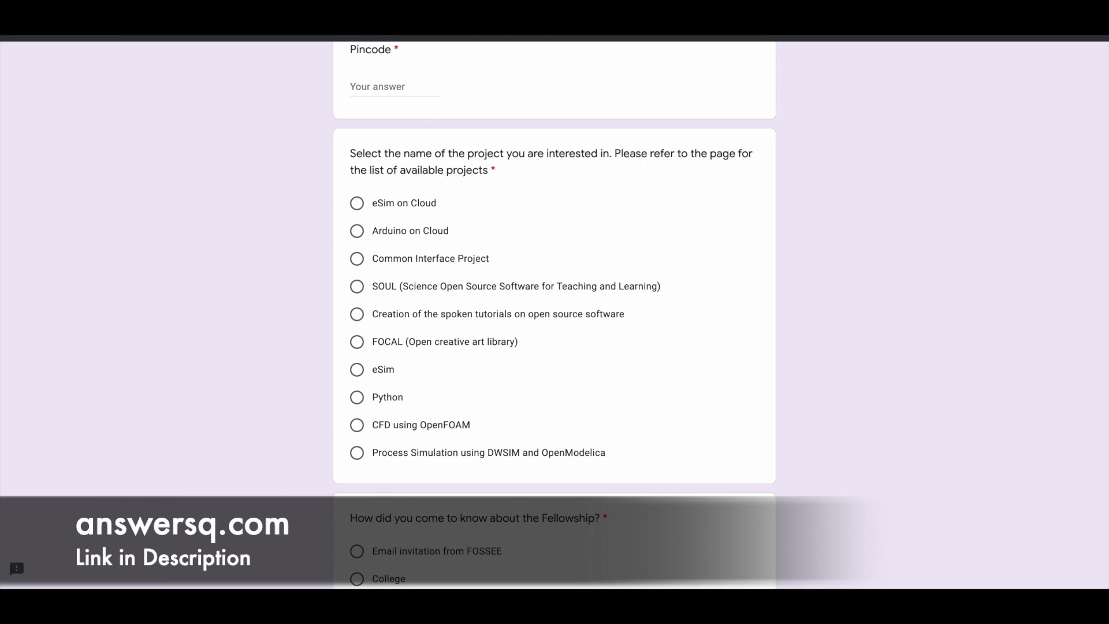
pyautogui.hotkey('ctrl', 'Tab')
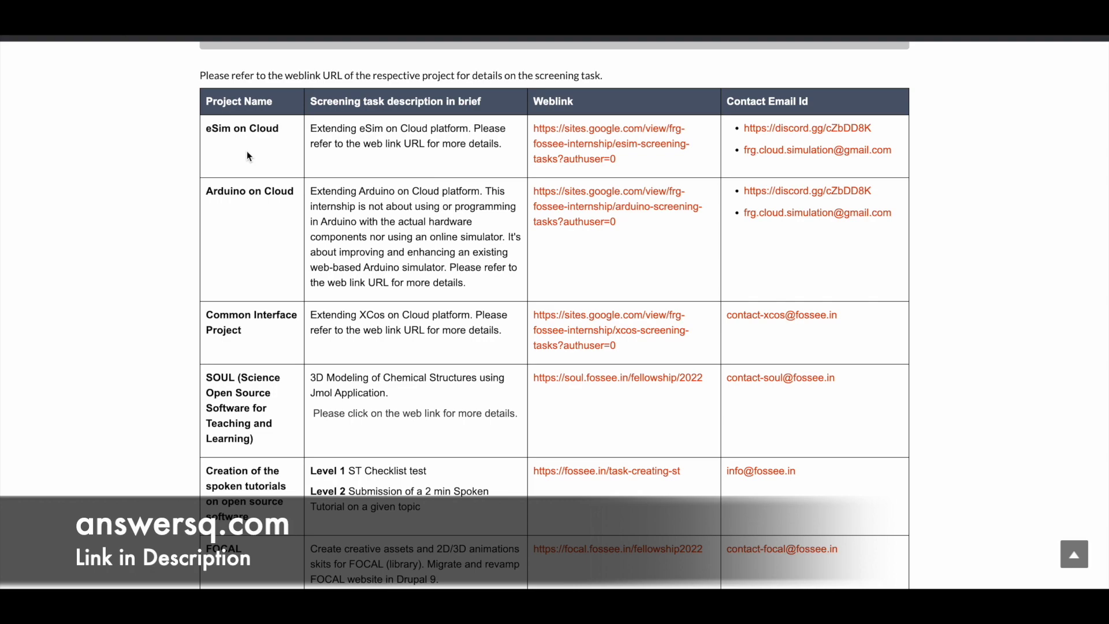
pyautogui.scroll(-3, 474, 276)
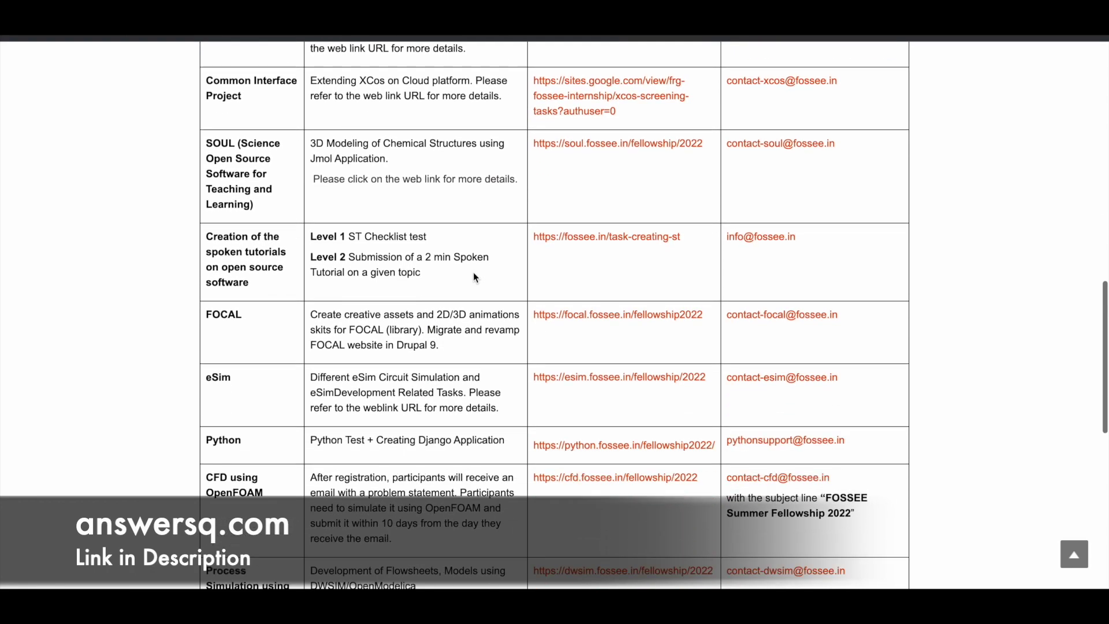
pyautogui.scroll(-3, 474, 276)
pyautogui.scroll(7, 474, 277)
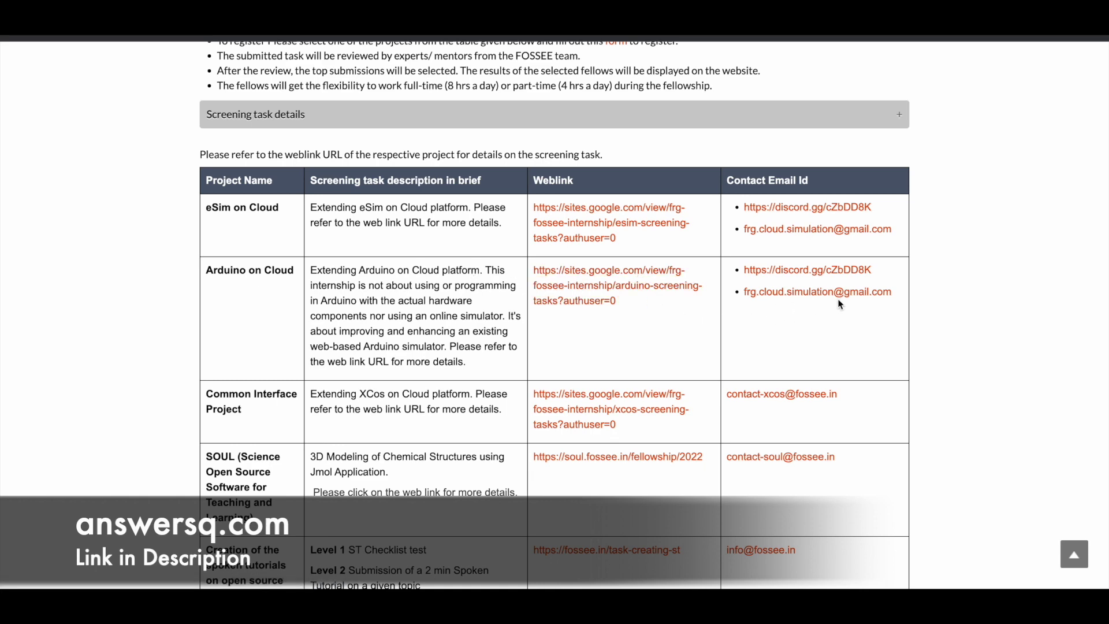
pyautogui.scroll(-1, 826, 352)
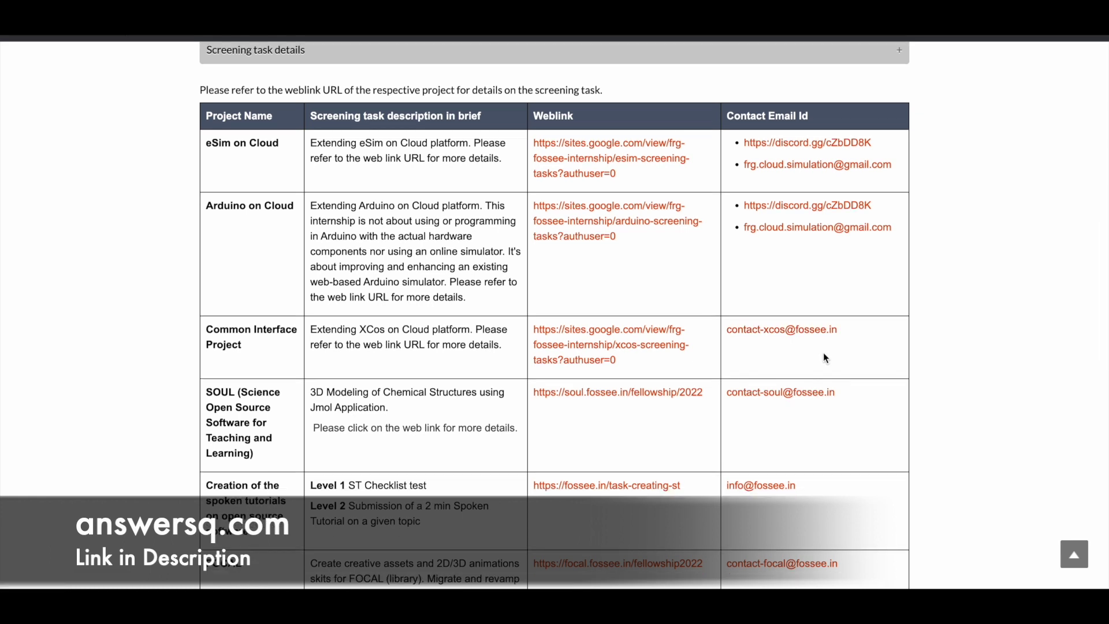
pyautogui.scroll(-1, 823, 356)
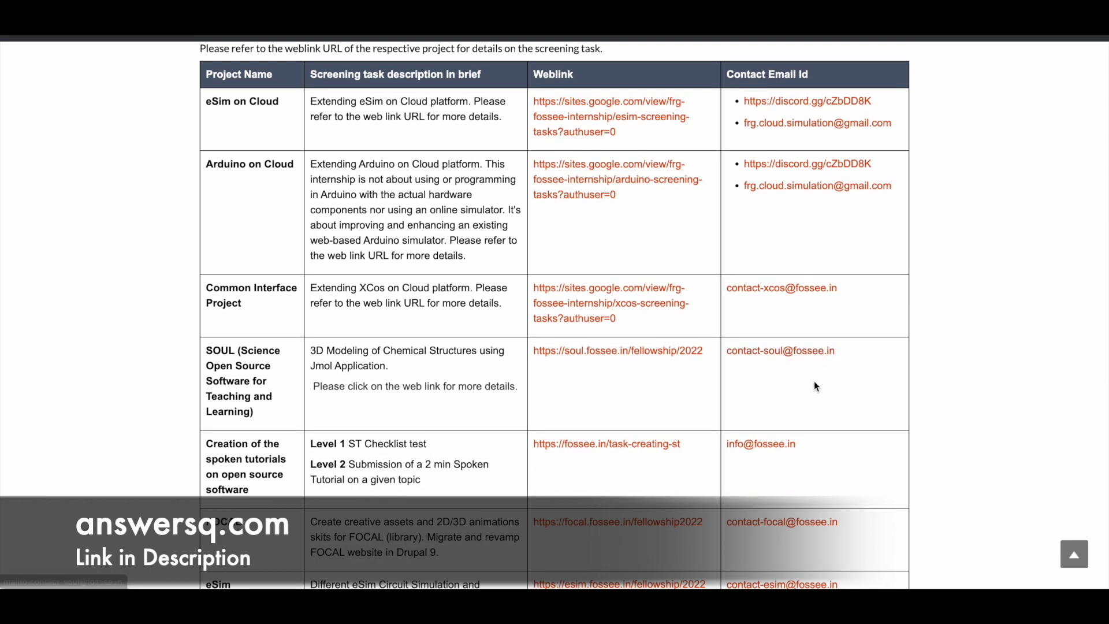
pyautogui.scroll(-1, 815, 386)
pyautogui.scroll(-1, 795, 382)
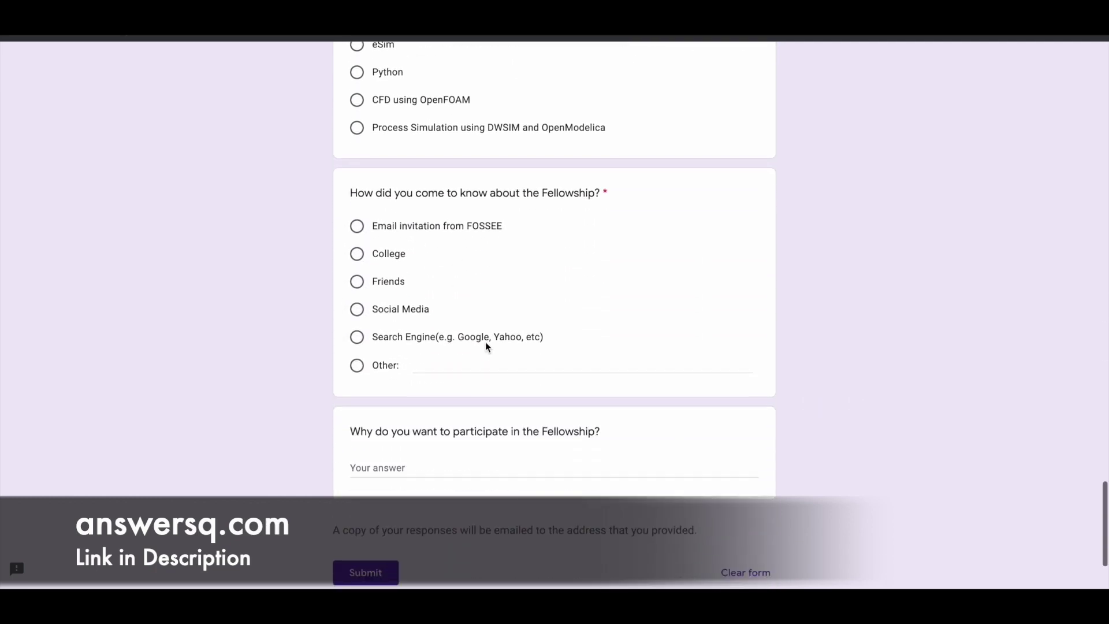
pyautogui.scroll(-2, 485, 347)
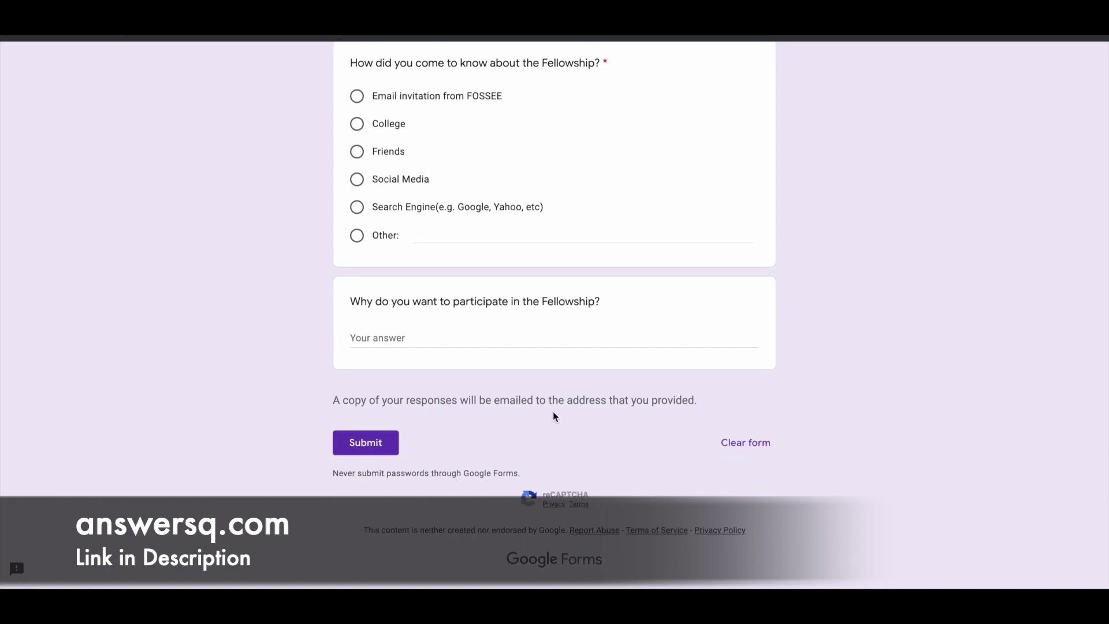
pyautogui.scroll(1, 554, 414)
pyautogui.scroll(5, 559, 415)
pyautogui.scroll(3, 564, 426)
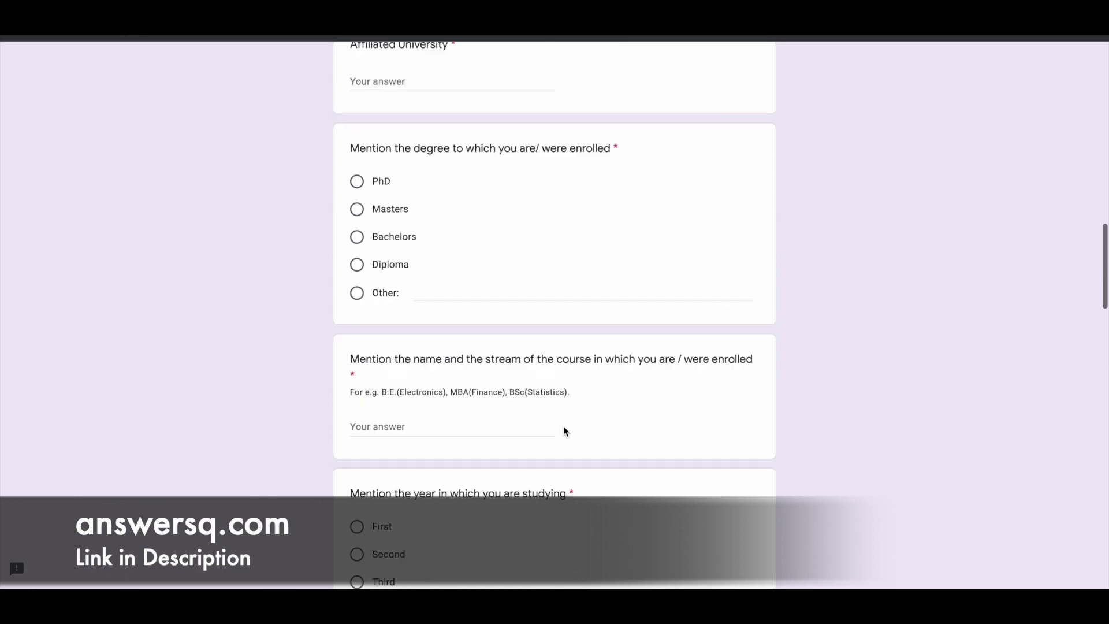
pyautogui.scroll(5, 563, 431)
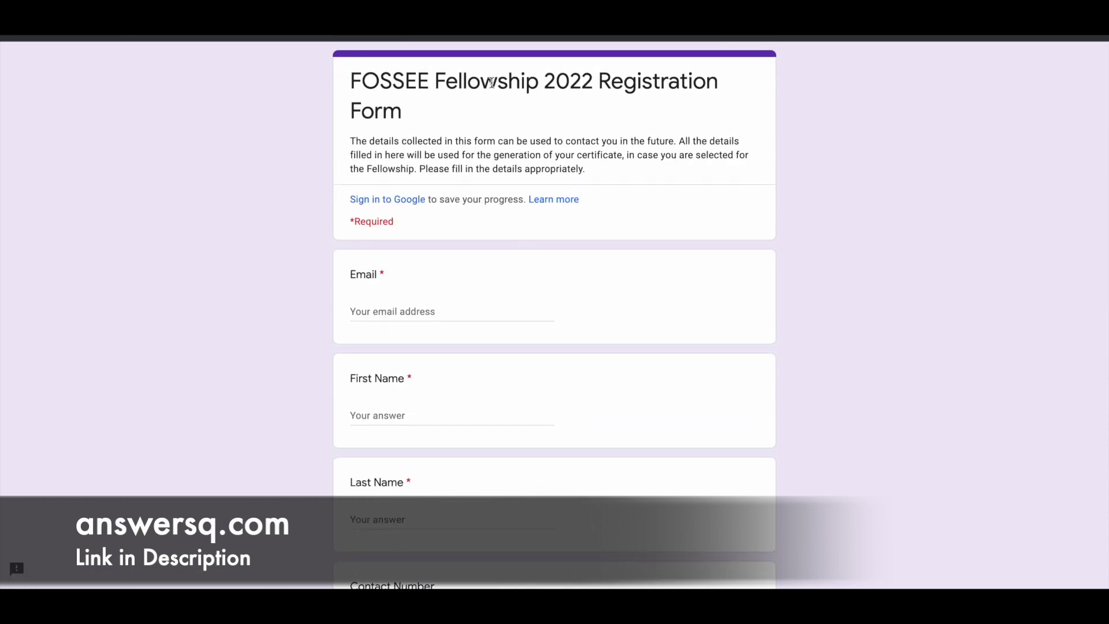
pyautogui.scroll(4, 443, 259)
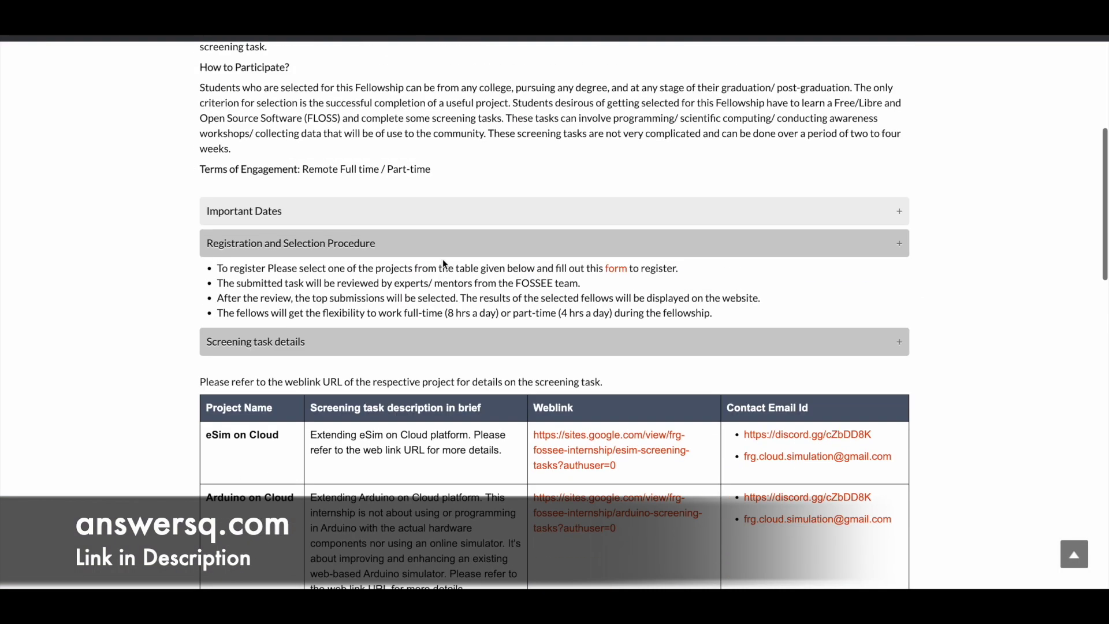
pyautogui.scroll(2, 459, 287)
# Step: Show the Important Dates table and highlight the line about FOSSEE experts reviewing submitted tasks
pyautogui.click(470, 317)
pyautogui.scroll(-2, 473, 316)
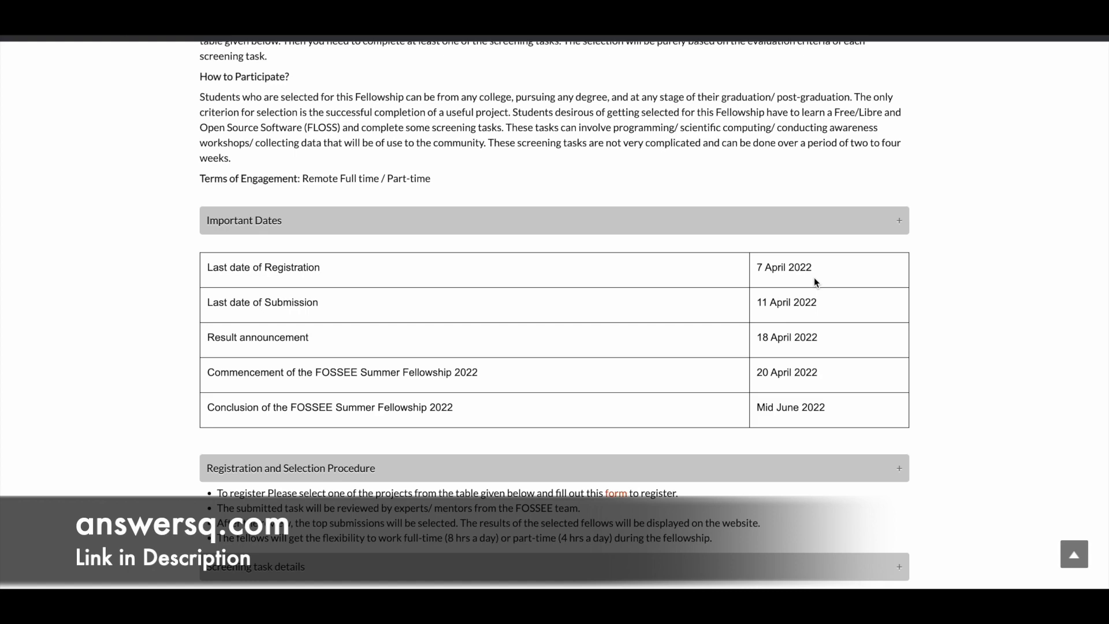
pyautogui.scroll(-2, 654, 305)
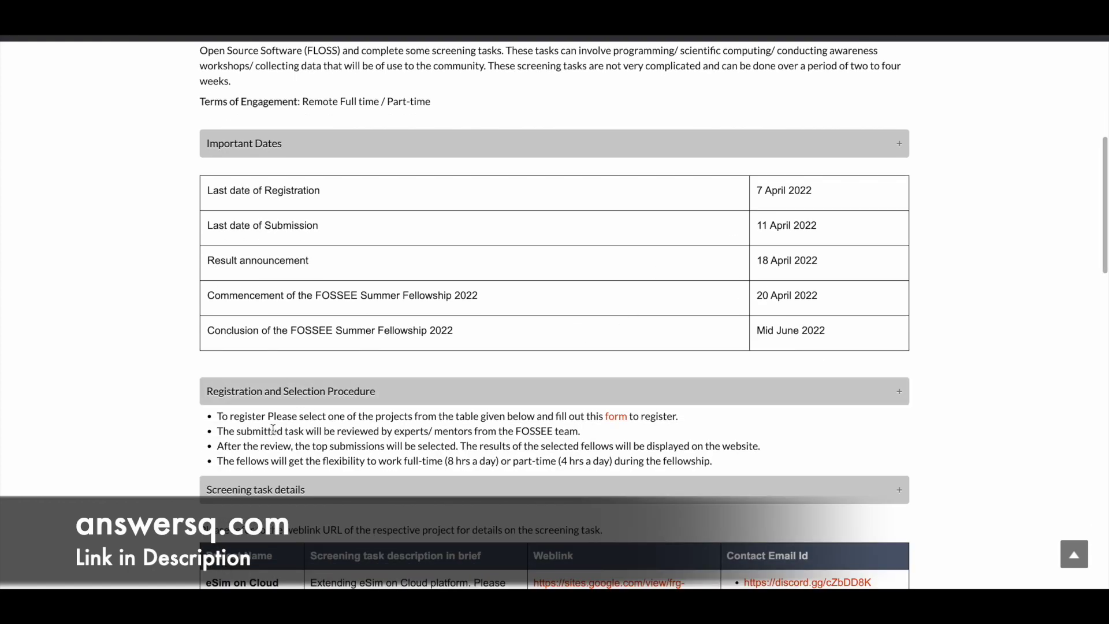
pyautogui.scroll(-1, 630, 312)
pyautogui.scroll(-1, 428, 390)
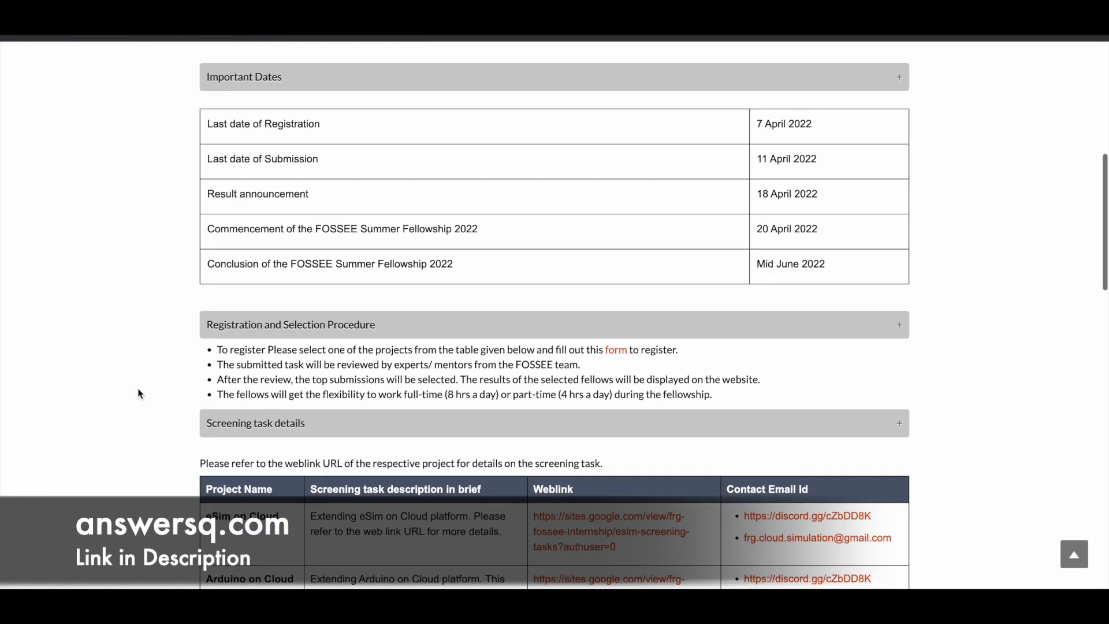
pyautogui.moveTo(217, 366); pyautogui.dragTo(594, 369)
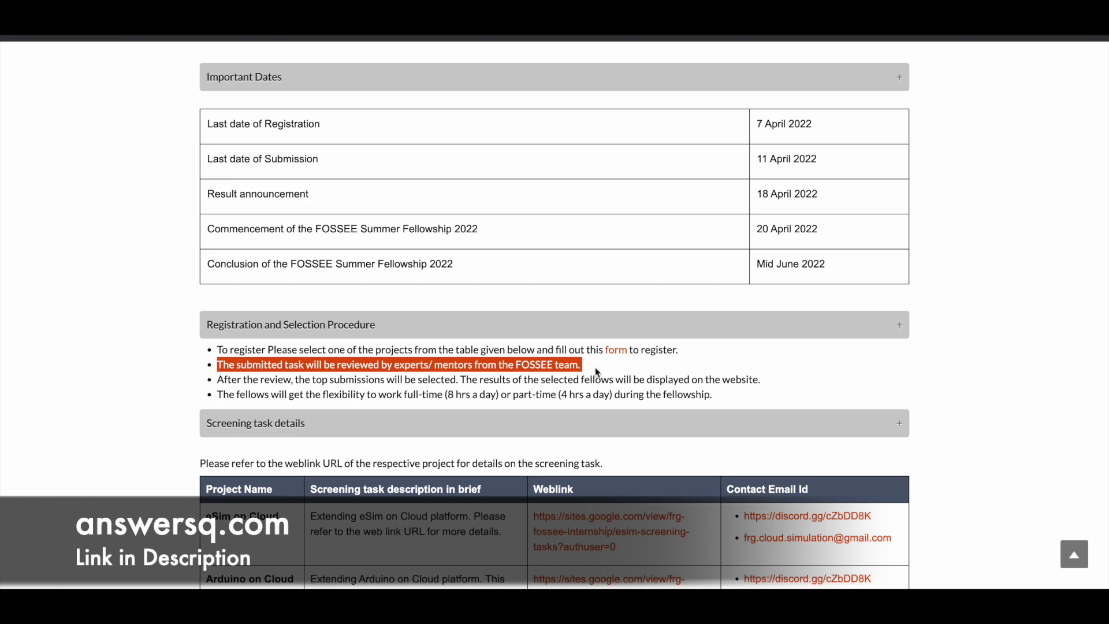
pyautogui.scroll(-2, 415, 416)
pyautogui.scroll(-1, 241, 464)
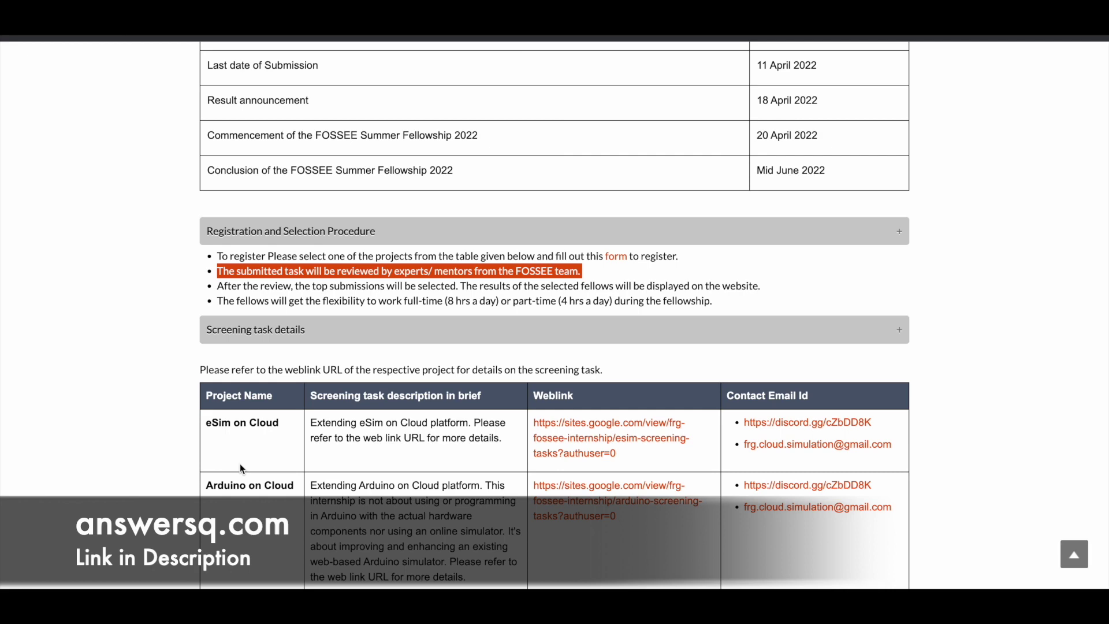
pyautogui.scroll(2, 241, 464)
pyautogui.scroll(3, 240, 464)
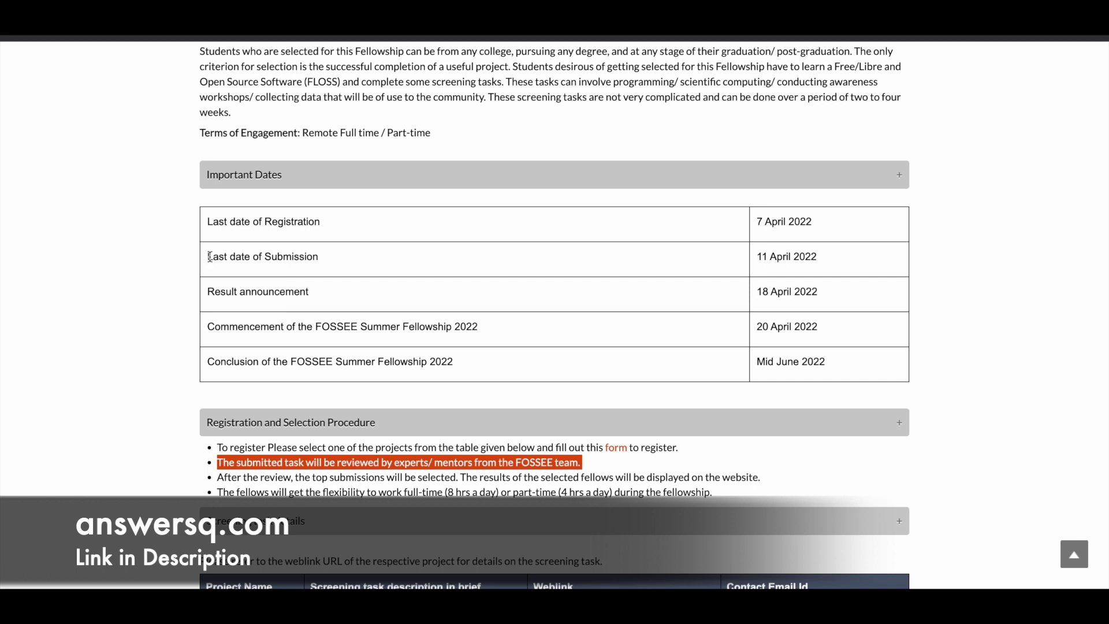
# Step: Highlight the 'Last date of Submission' entry, then clear the highlight
pyautogui.moveTo(209, 257); pyautogui.dragTo(329, 259)
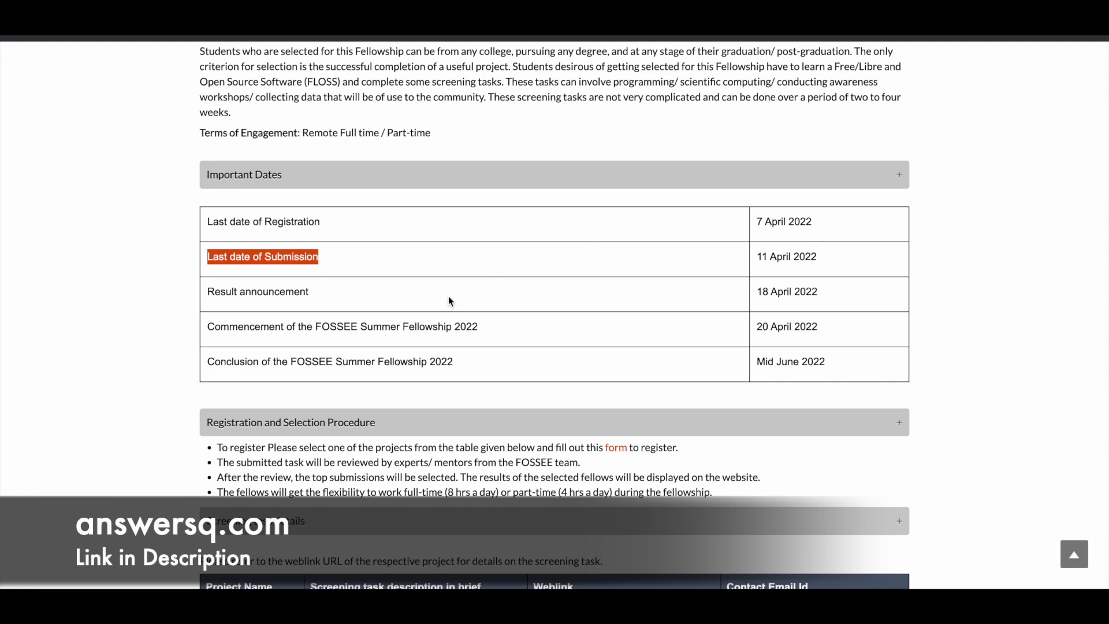
pyautogui.click(380, 303)
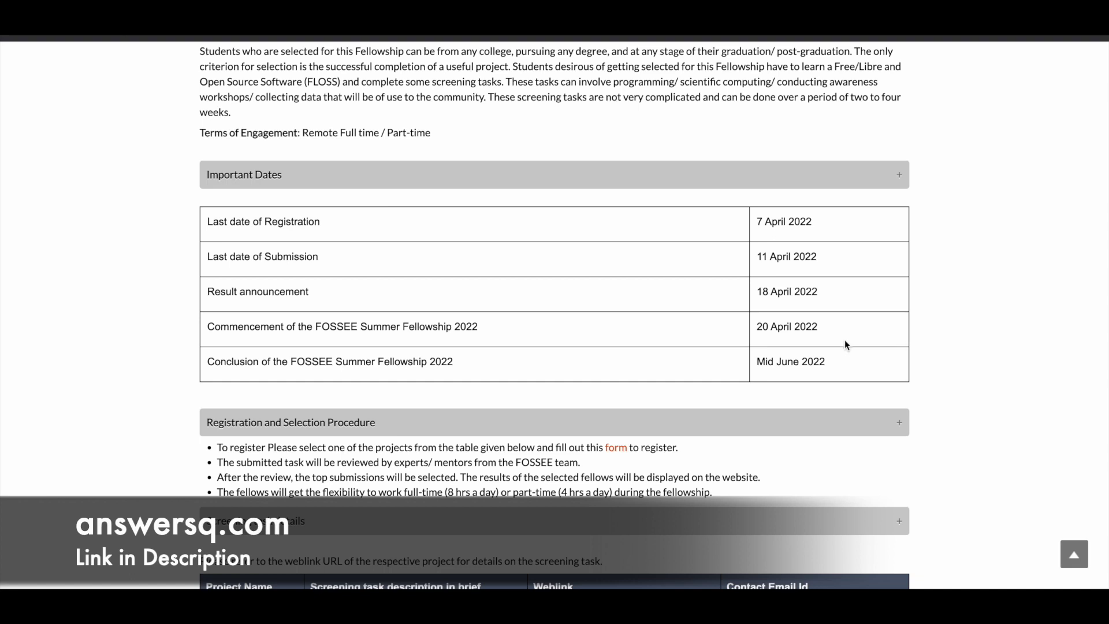
pyautogui.scroll(-1, 638, 345)
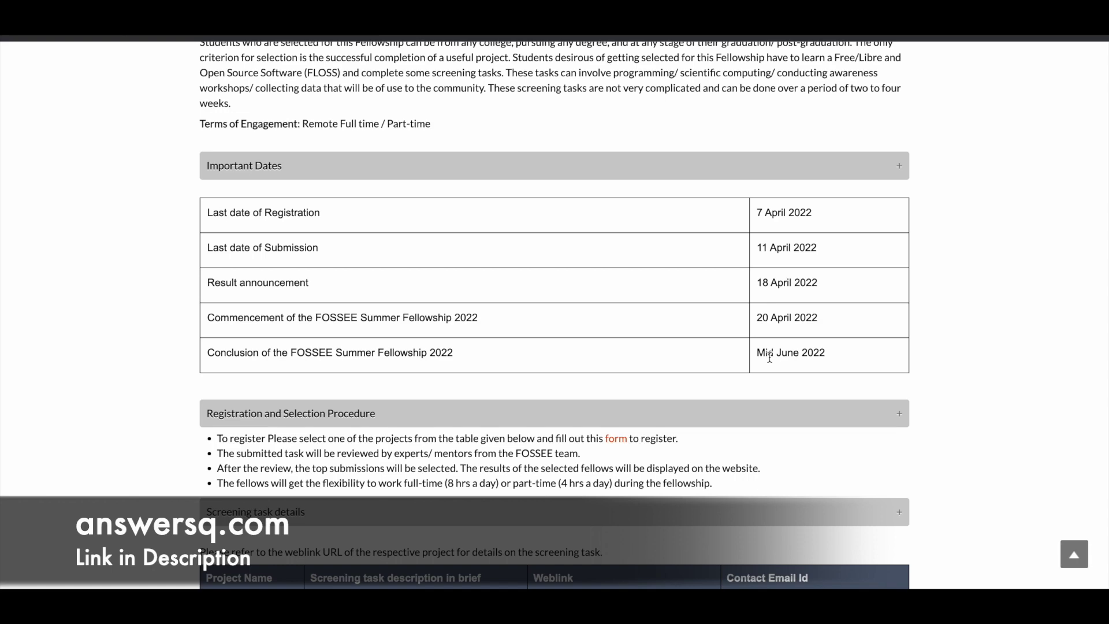
pyautogui.scroll(-2, 514, 321)
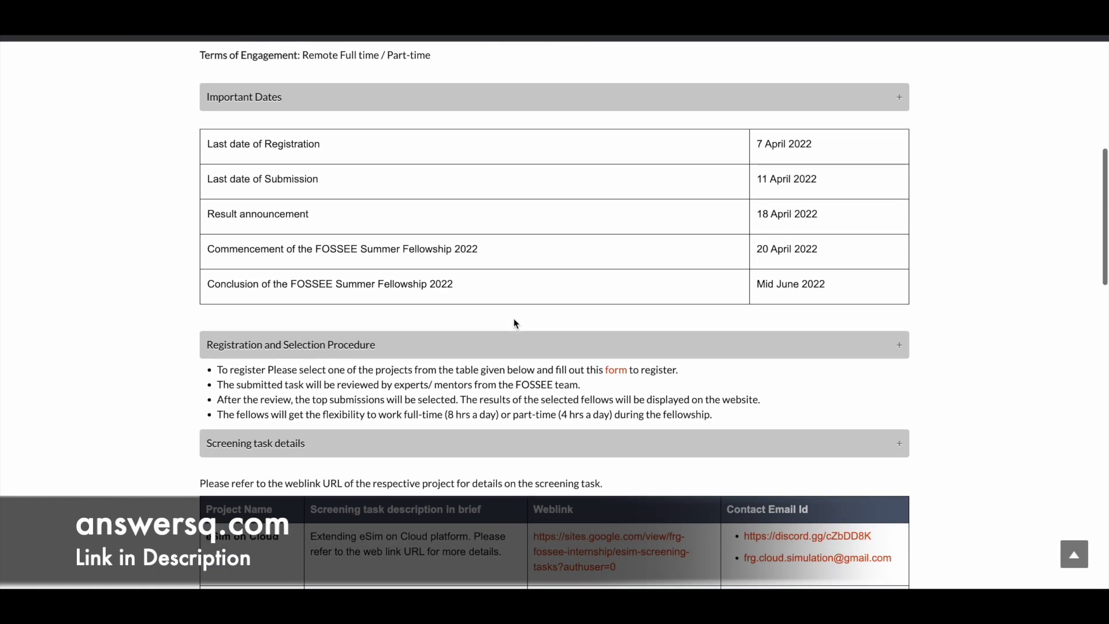
pyautogui.scroll(-1, 513, 321)
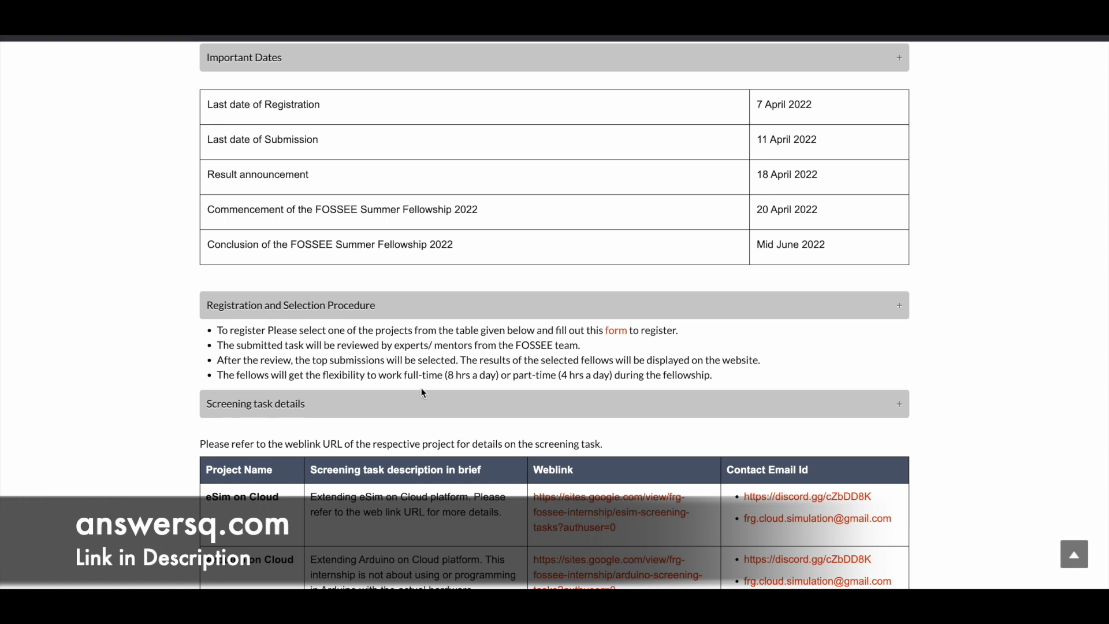
# Step: Highlight the full-time/part-time work sentence, clear it, and collapse Registration and Selection Procedure
pyautogui.moveTo(377, 374); pyautogui.dragTo(503, 374)
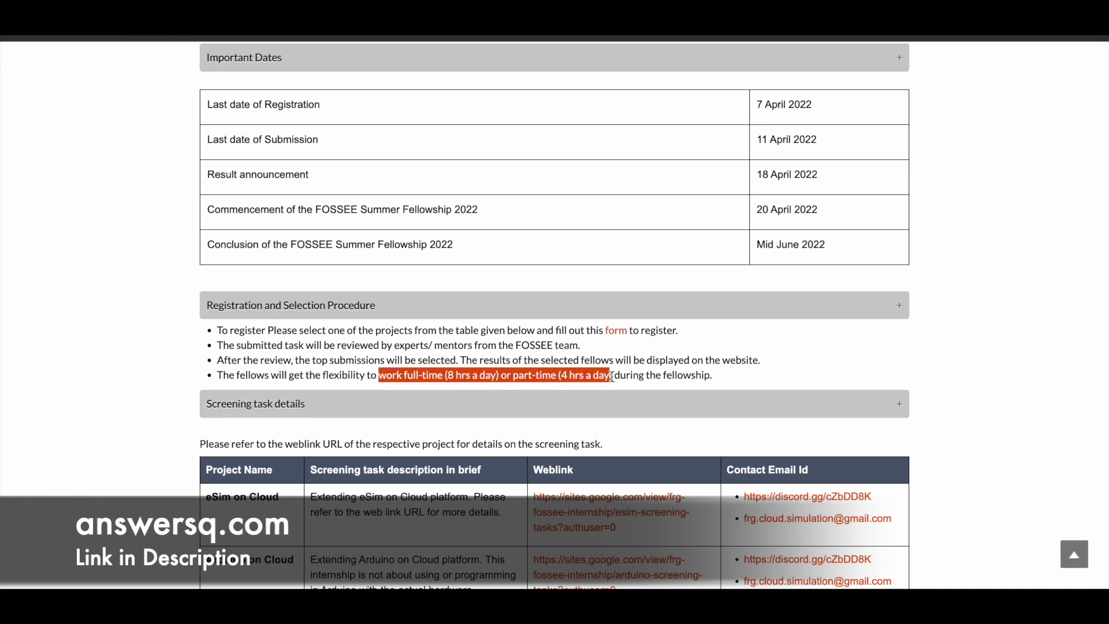
pyautogui.moveTo(504, 375); pyautogui.dragTo(735, 379)
pyautogui.click(761, 375)
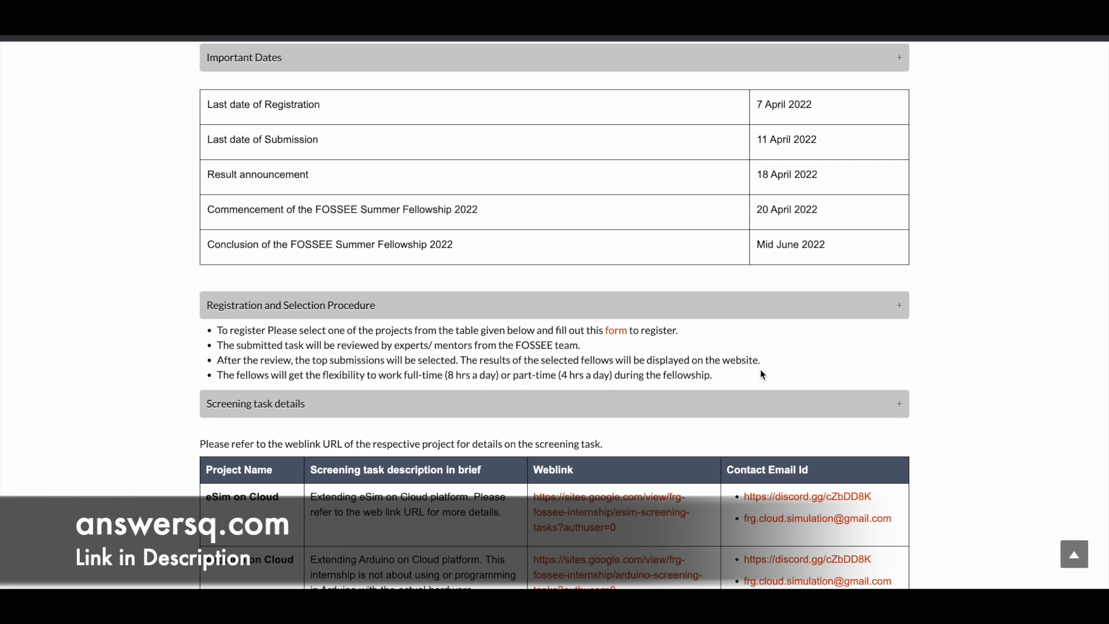
pyautogui.click(529, 306)
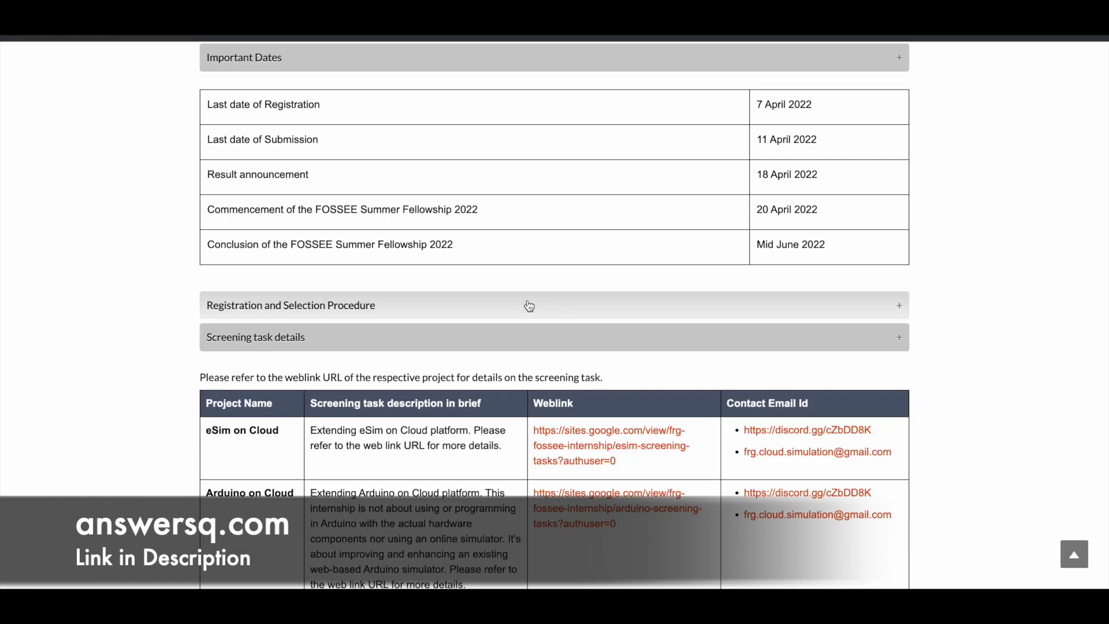
pyautogui.scroll(-2, 515, 360)
pyautogui.scroll(-2, 515, 359)
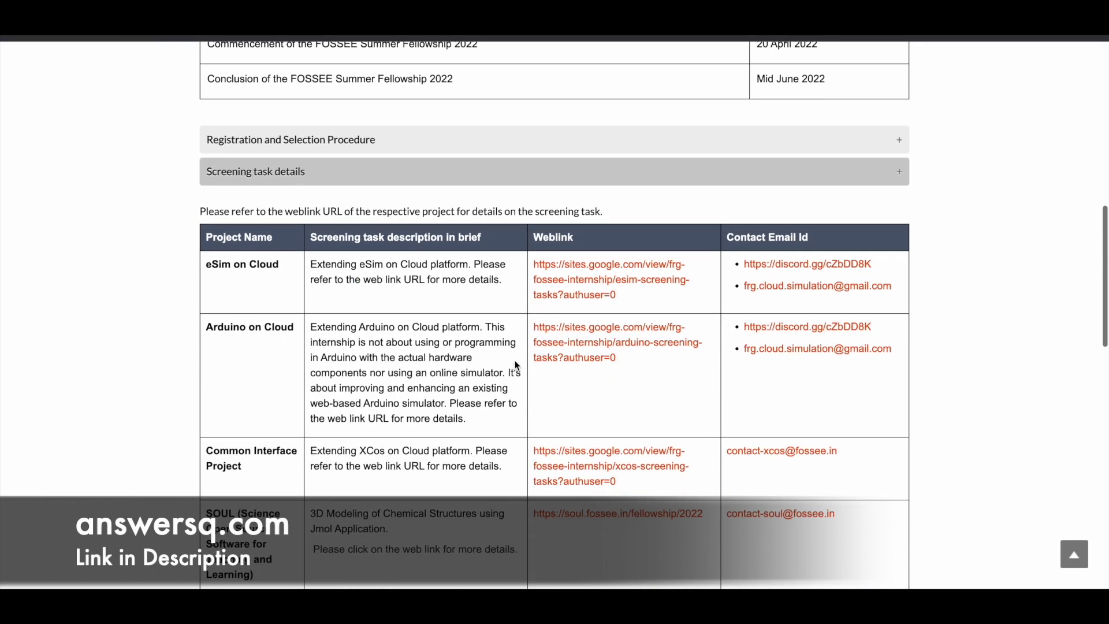
pyautogui.click(489, 169)
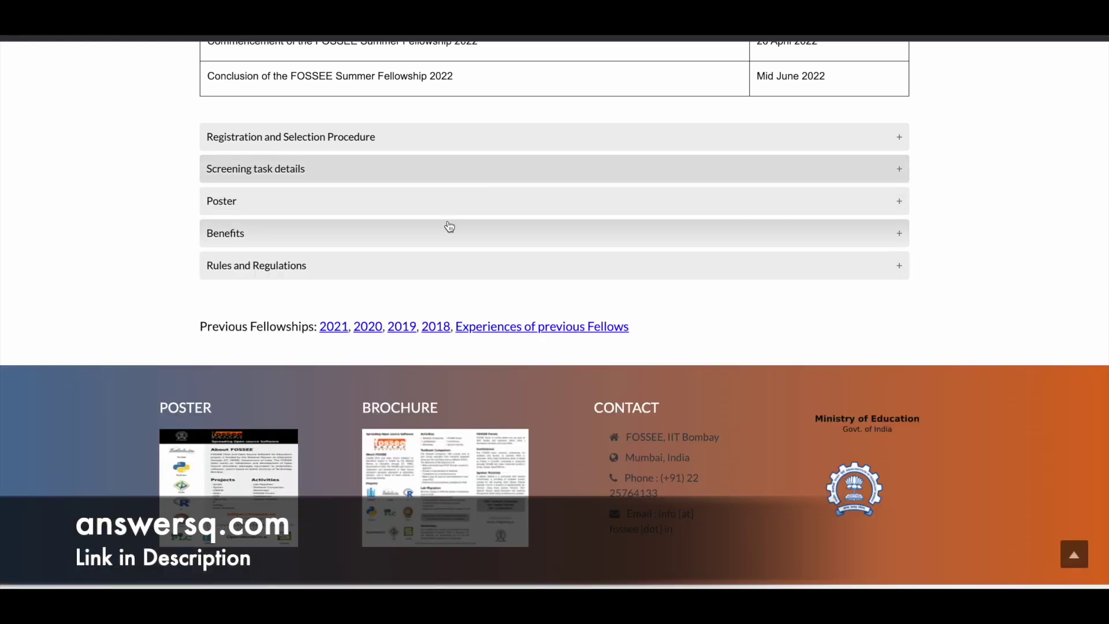
pyautogui.click(440, 240)
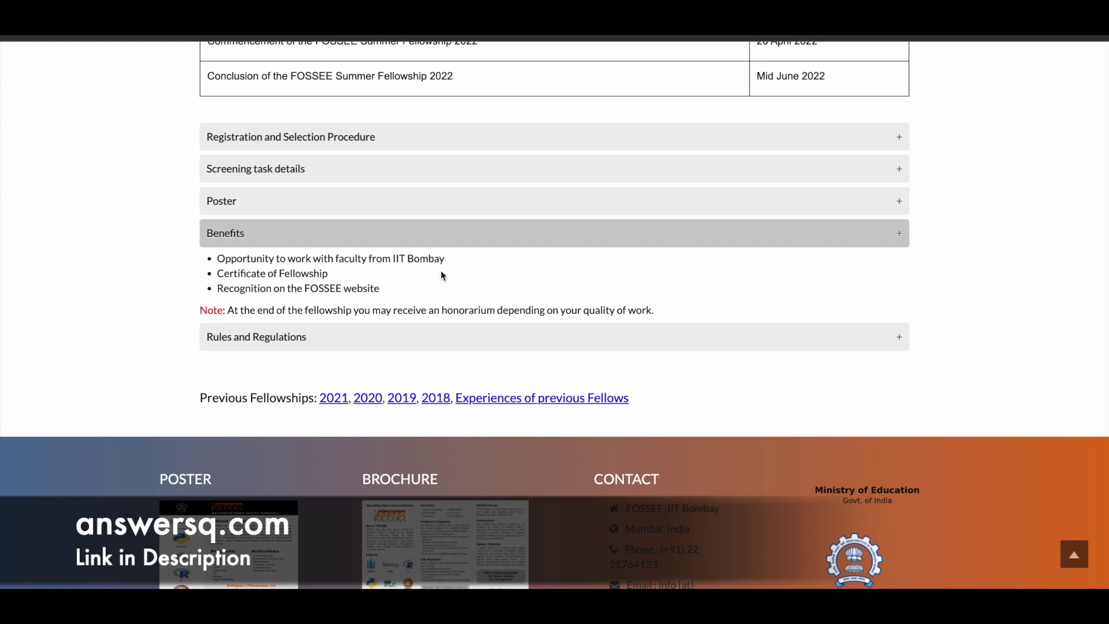
pyautogui.moveTo(217, 273); pyautogui.dragTo(431, 289)
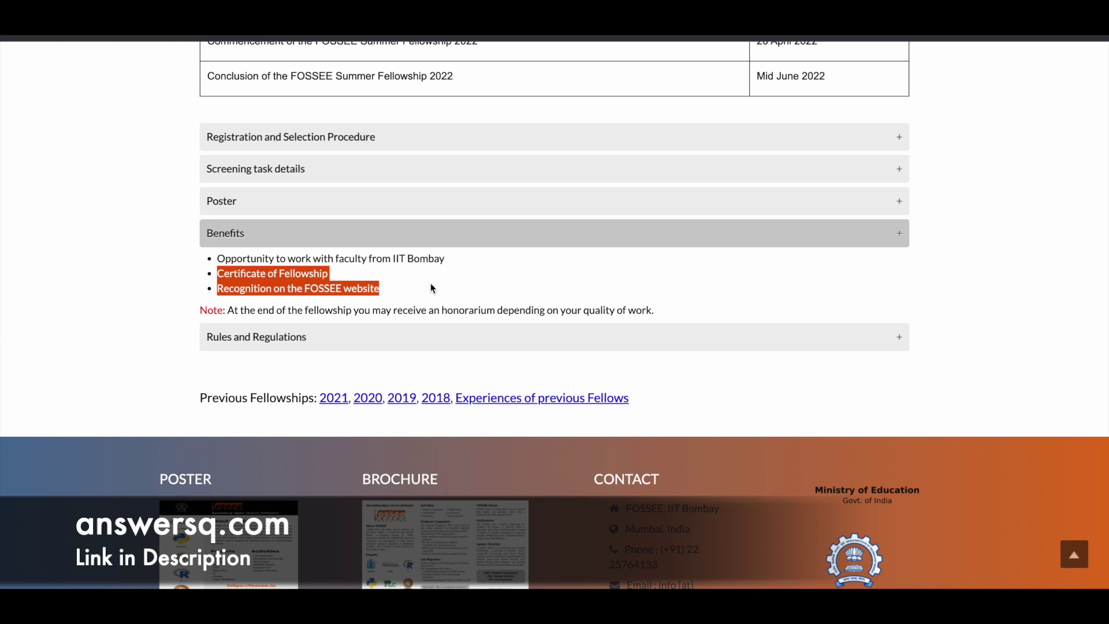
pyautogui.click(430, 287)
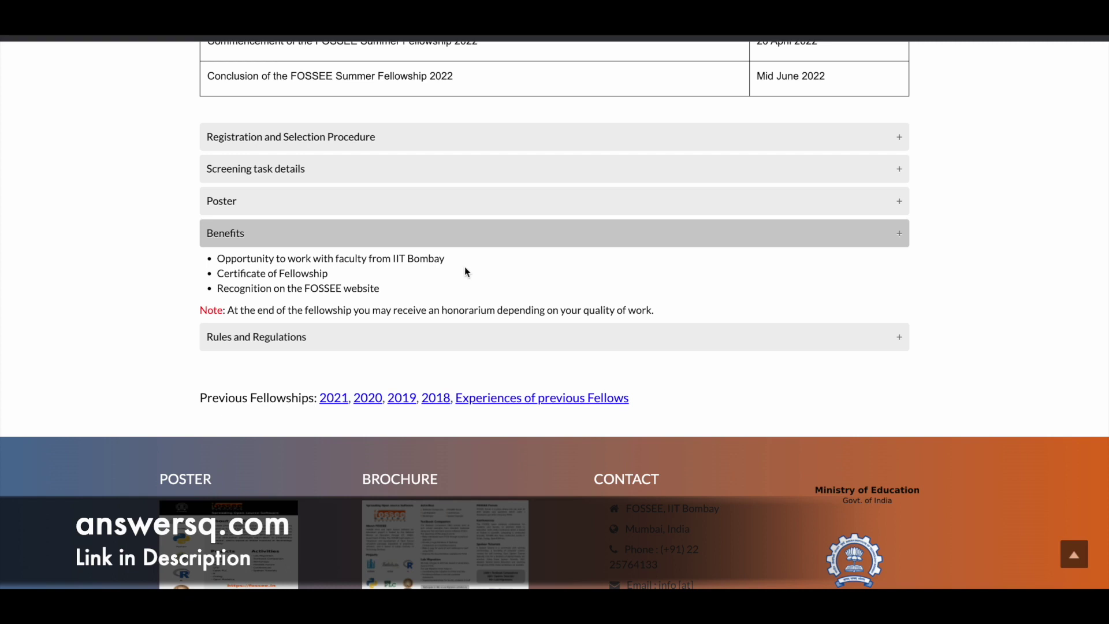
pyautogui.click(498, 243)
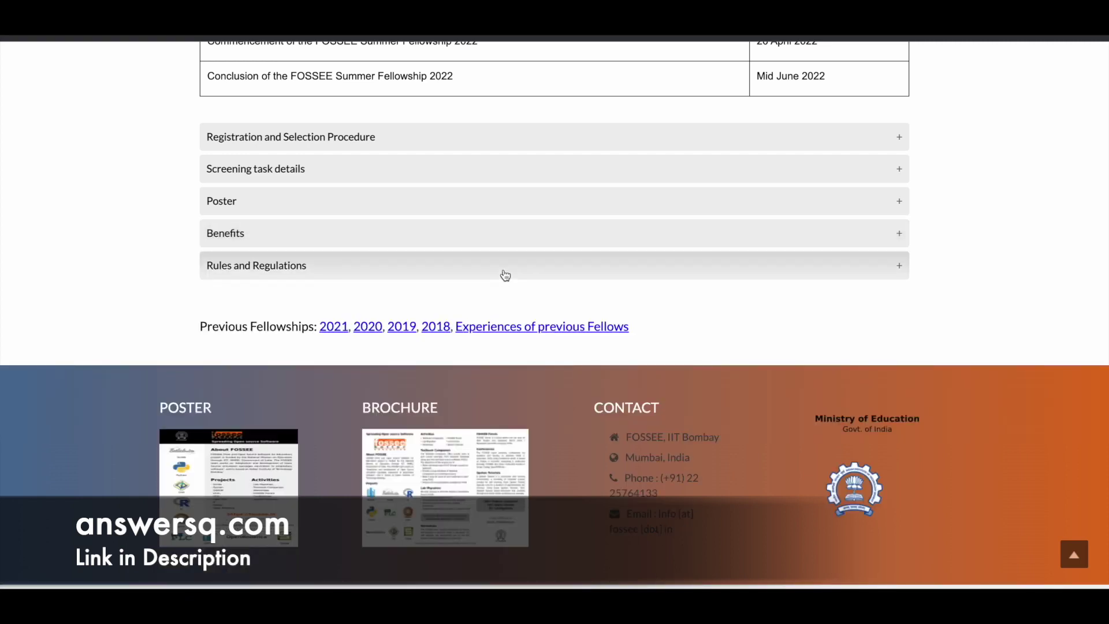
pyautogui.click(504, 275)
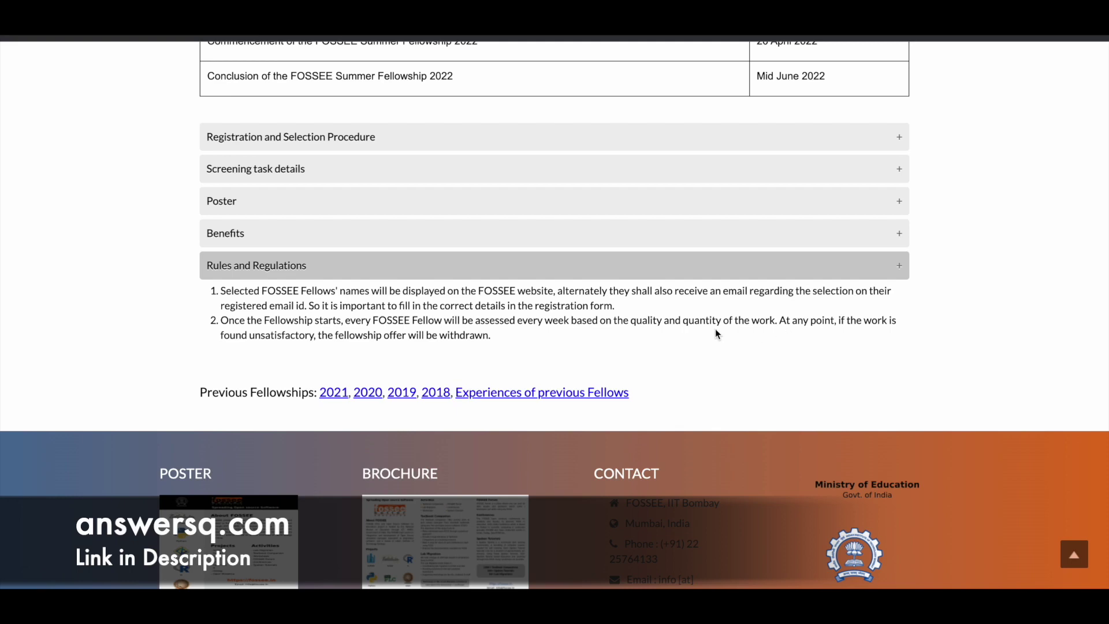
# Step: Zoom in on the fellowship page with Ctrl+Plus
pyautogui.hotkey('ctrl', '+')
pyautogui.hotkey('ctrl', '+')
pyautogui.hotkey('ctrl', '+')
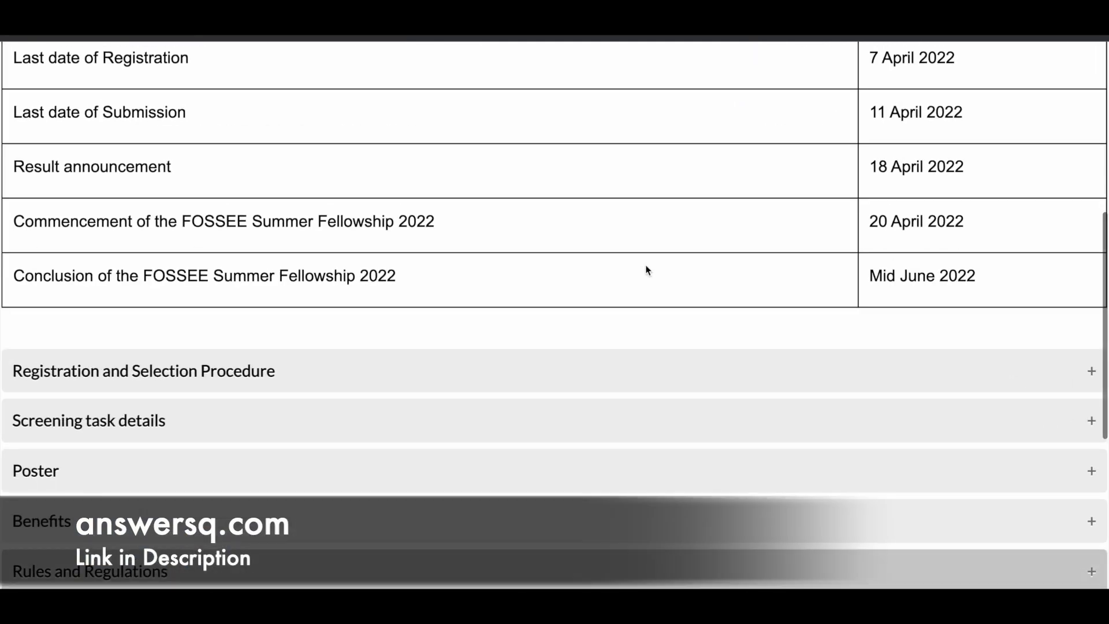
# Step: Reset the page zoom to normal size and collapse Rules and Regulations
pyautogui.hotkey('ctrl', '-')
pyautogui.hotkey('ctrl', '-')
pyautogui.hotkey('ctrl', '-')
pyautogui.scroll(-3, 568, 339)
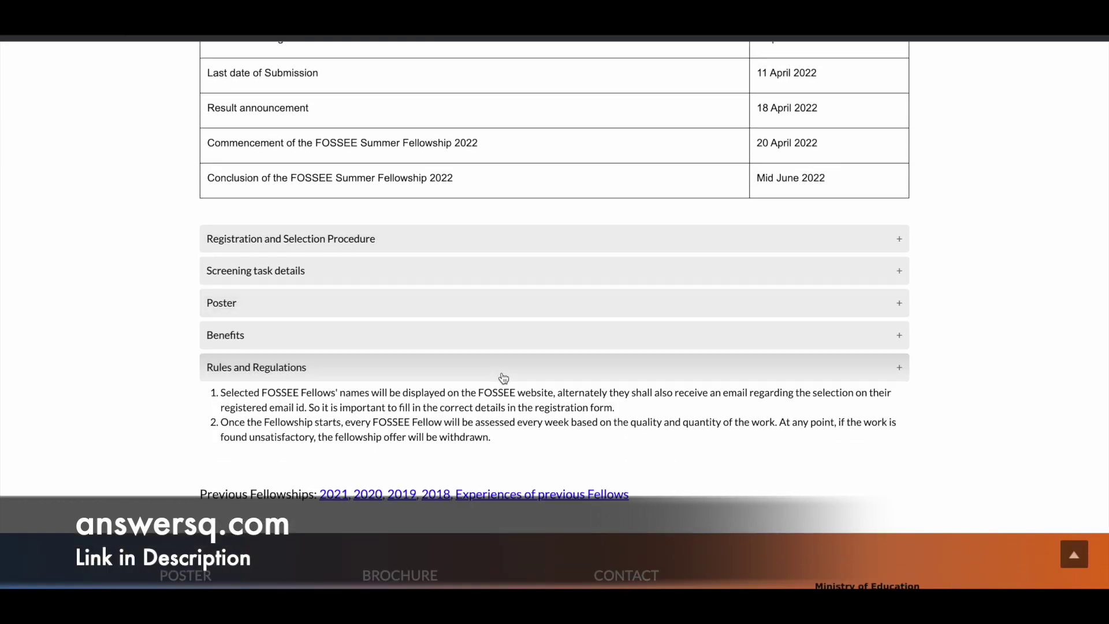
pyautogui.click(503, 378)
pyautogui.scroll(10, 503, 378)
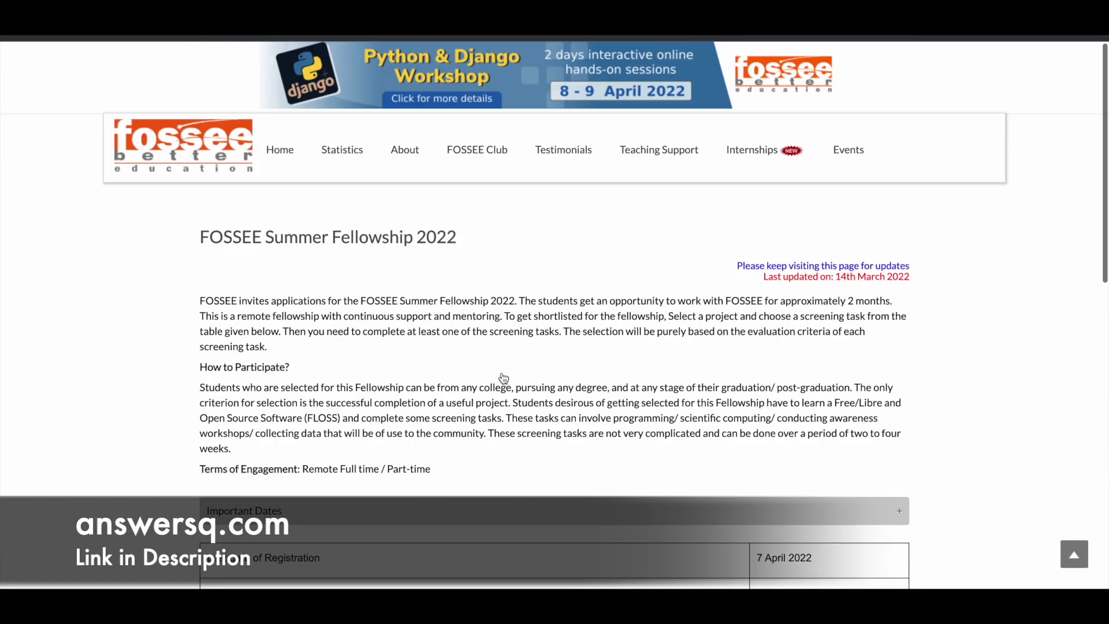
pyautogui.scroll(-3, 502, 379)
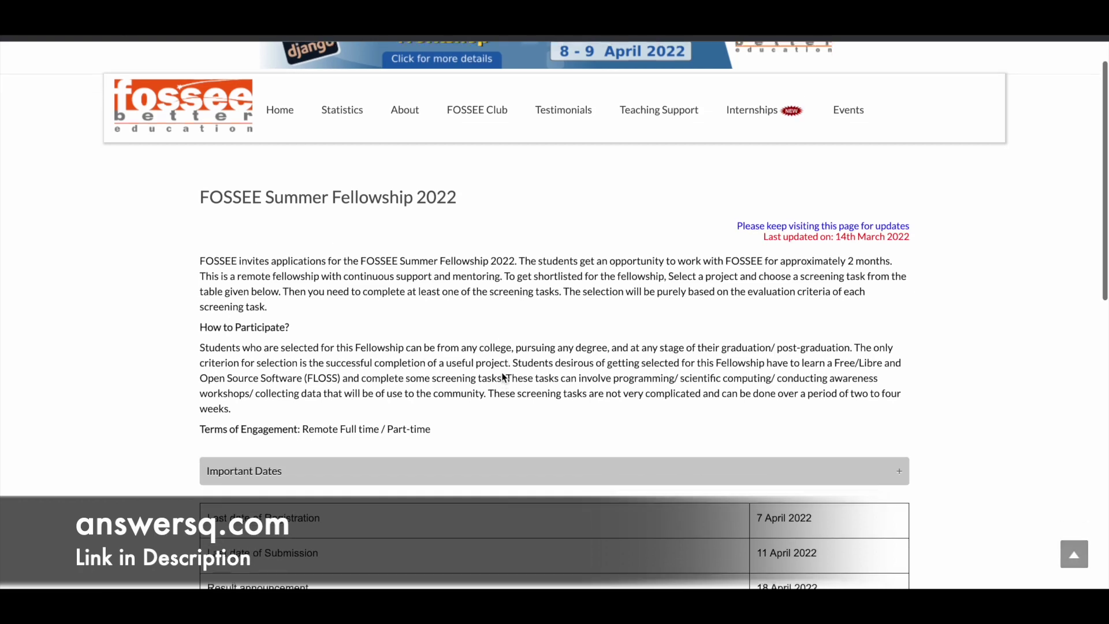